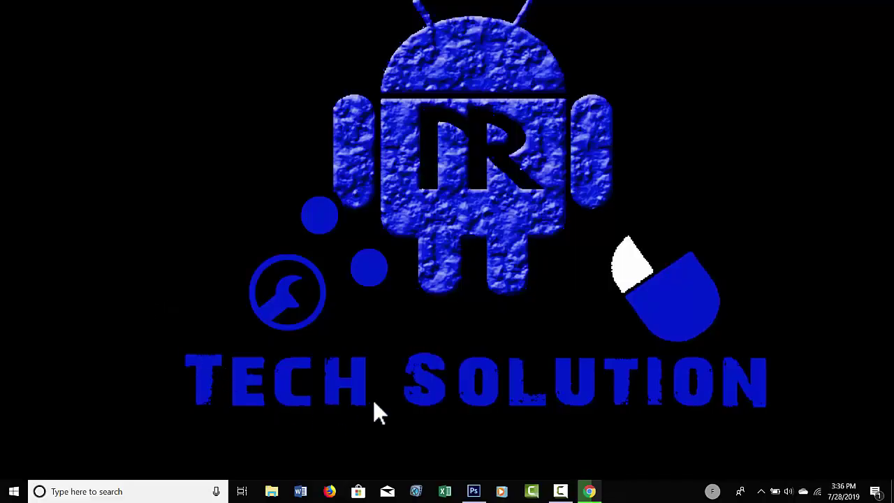
# Refresh the Windows desktop twice and bring the running Photoshop window back up.
pyautogui.rightClick(373, 401)
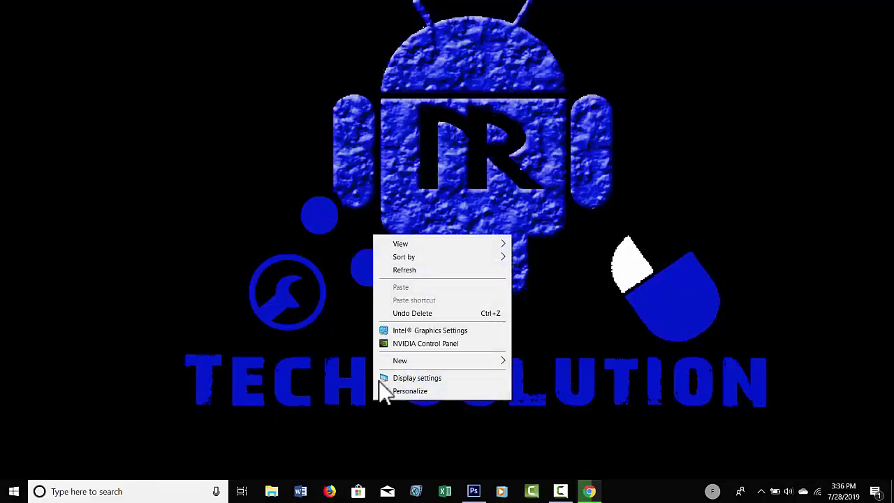
pyautogui.click(390, 271)
pyautogui.rightClick(389, 266)
pyautogui.click(396, 300)
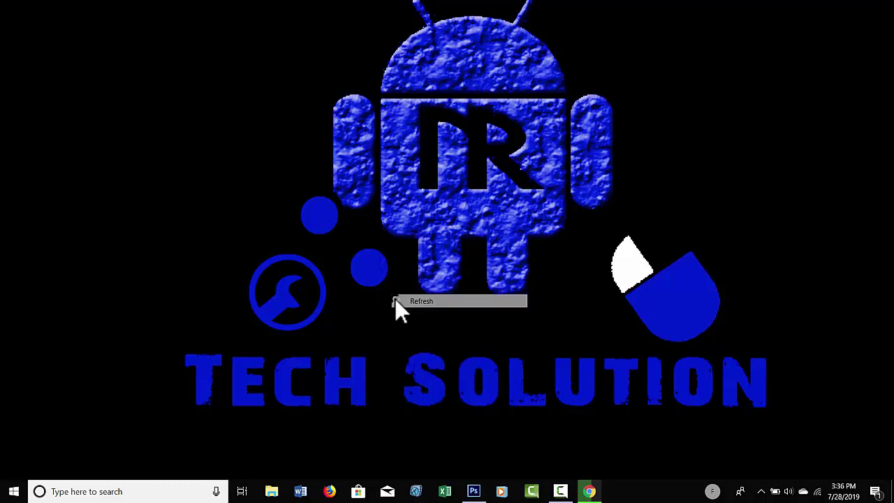
pyautogui.click(473, 492)
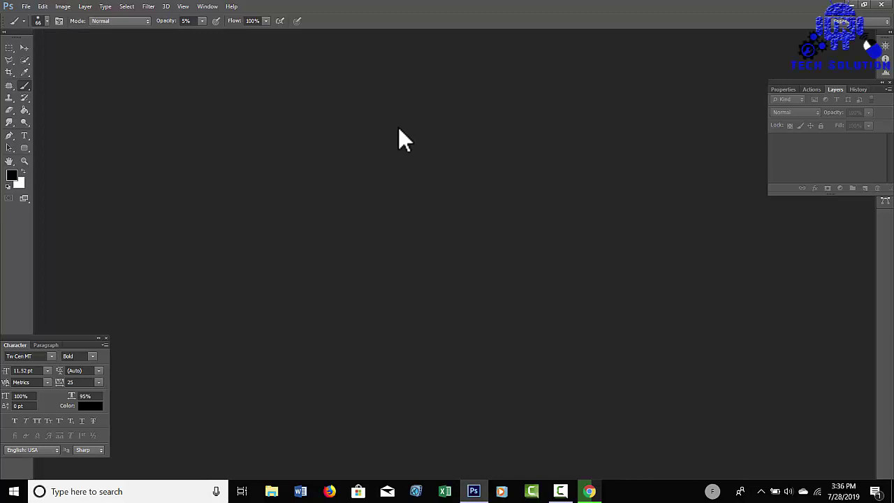
# Open the portrait photo DSC_6742.JPG from the Desktop with File > Open.
pyautogui.click(26, 7)
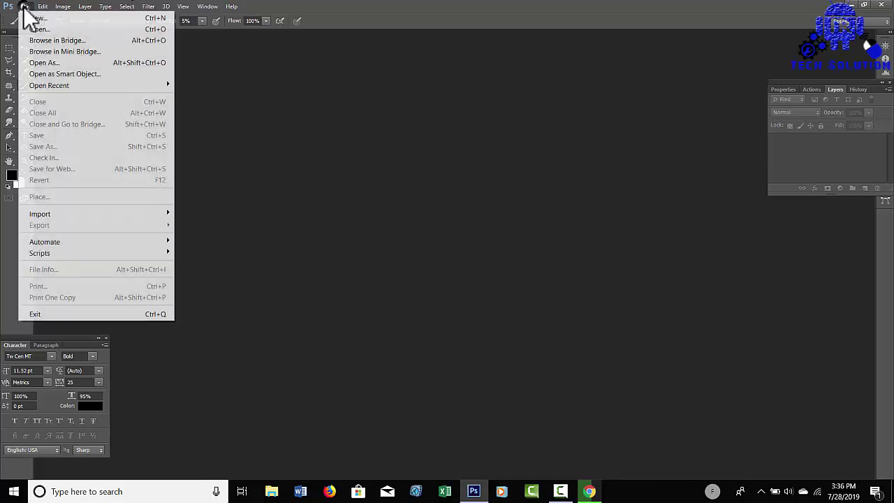
pyautogui.click(92, 28)
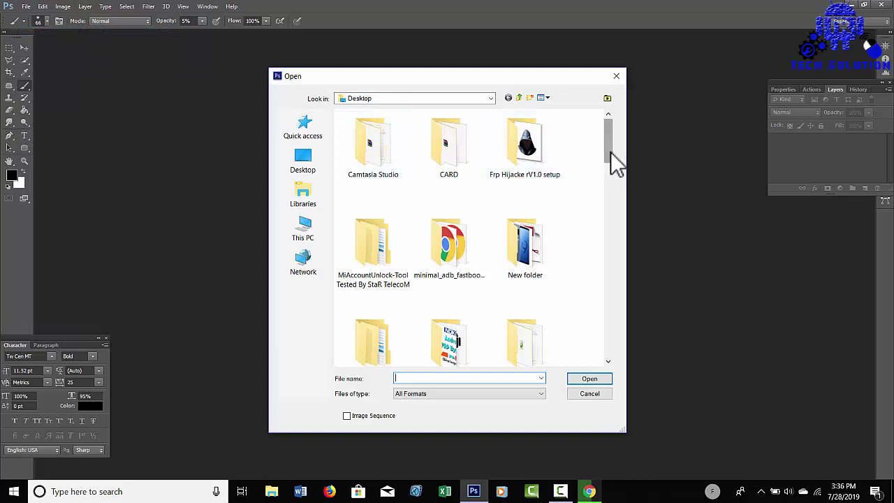
pyautogui.moveTo(608, 151); pyautogui.dragTo(612, 255)
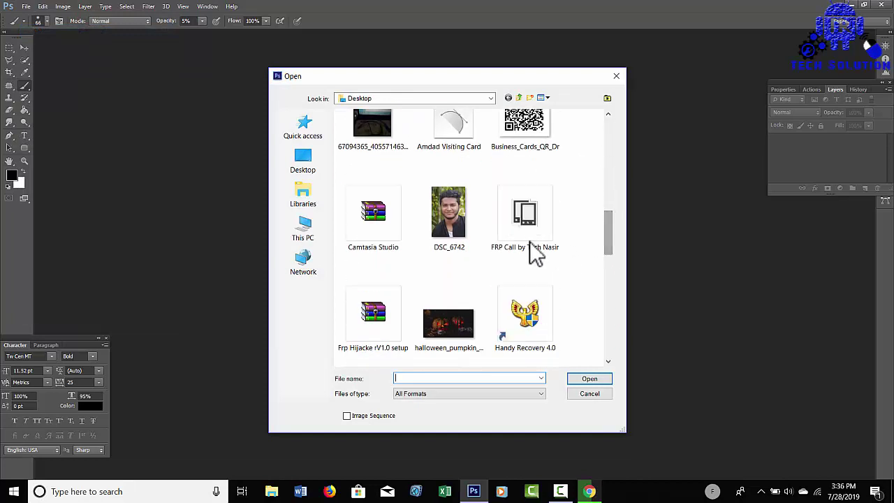
pyautogui.doubleClick(451, 224)
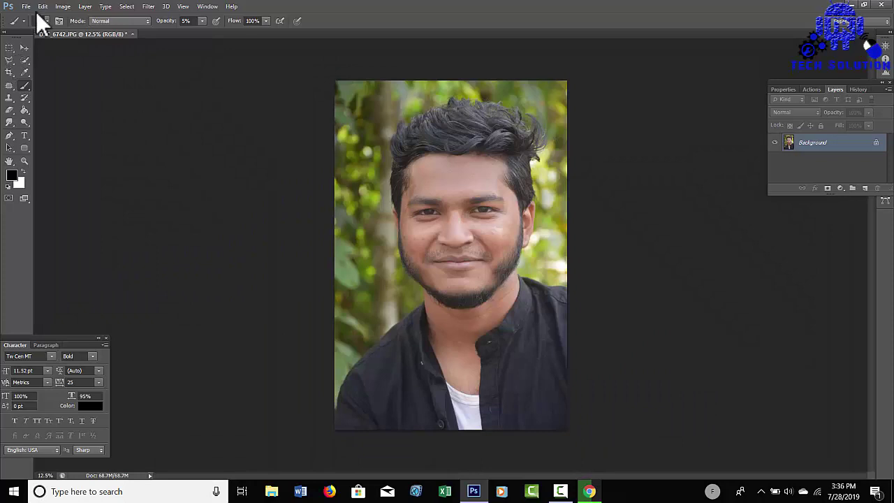
# Apply a Curves adjustment with one mid-curve point raised to brighten the midtones.
pyautogui.click(60, 7)
pyautogui.moveTo(82, 35)
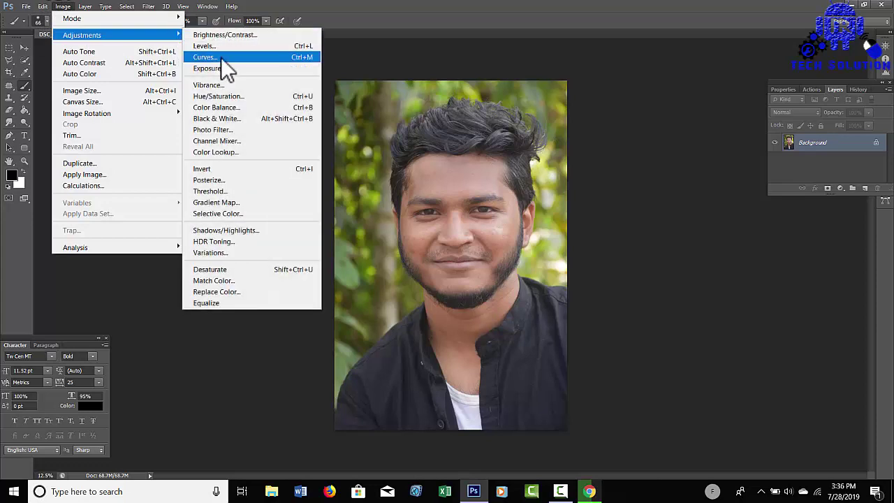
pyautogui.click(219, 58)
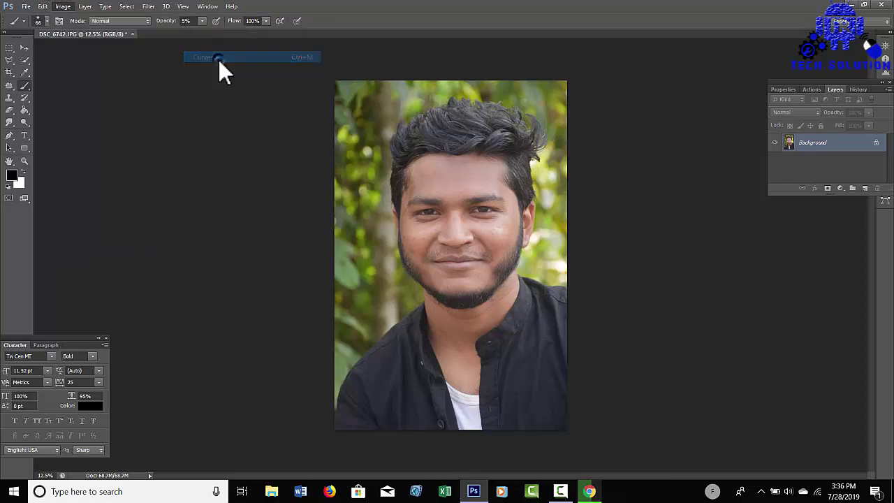
pyautogui.moveTo(682, 203); pyautogui.dragTo(677, 201)
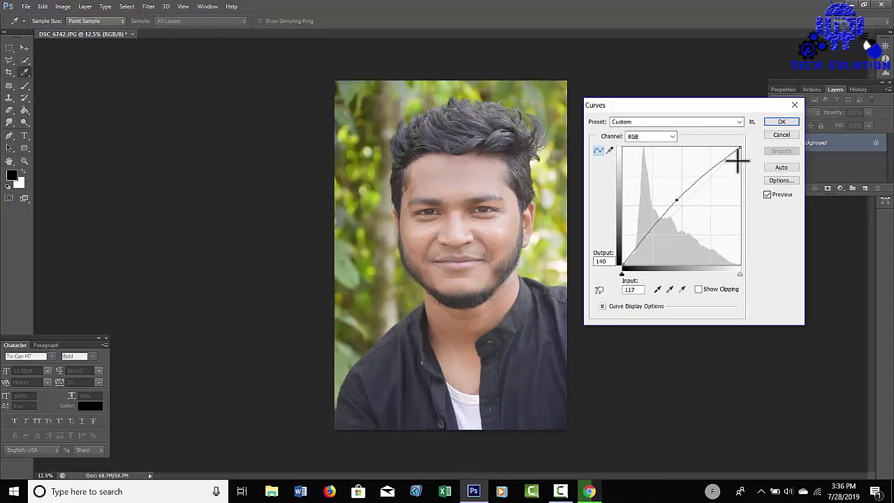
pyautogui.click(779, 121)
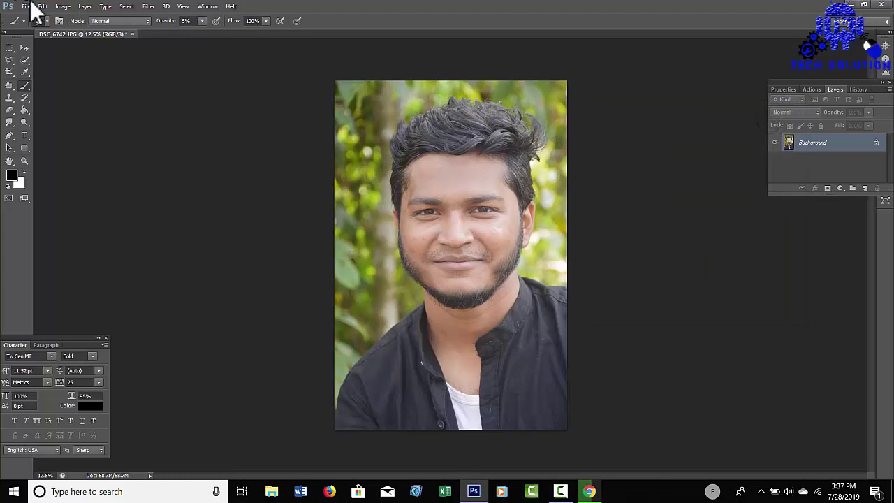
# Apply a Levels adjustment with black input 55 and midtones 1.20.
pyautogui.click(65, 7)
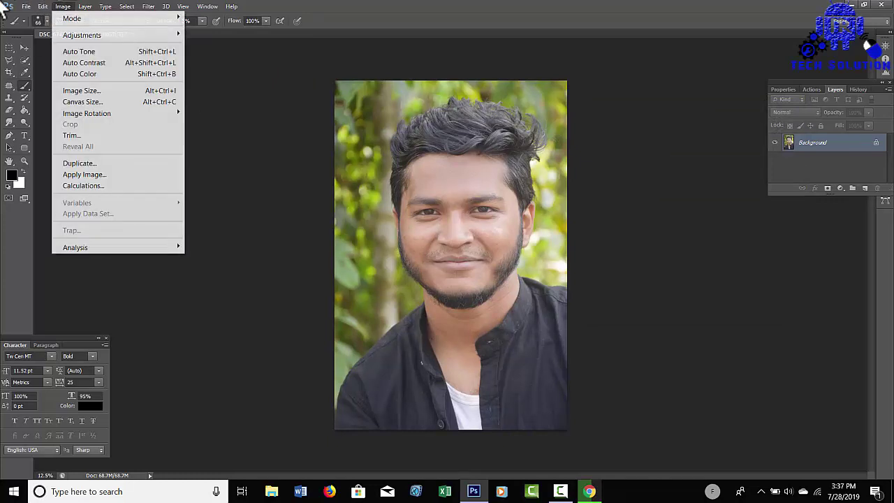
pyautogui.press('Right')
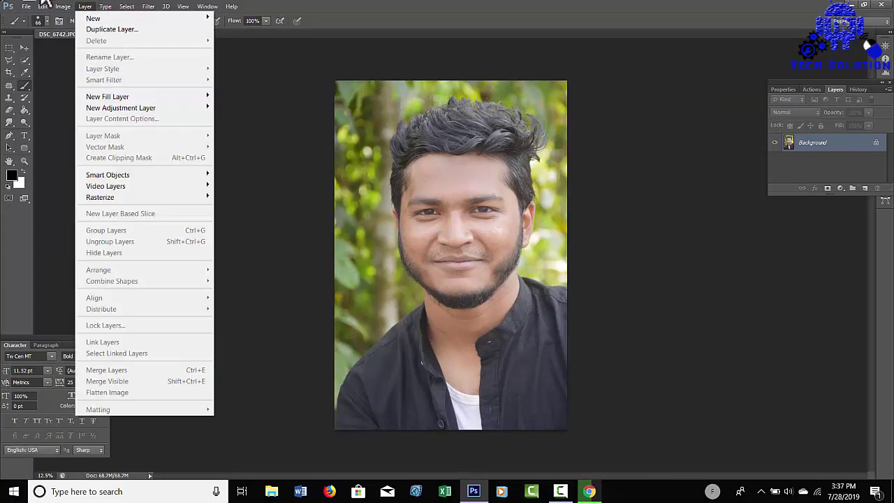
pyautogui.click(85, 8)
pyautogui.click(65, 7)
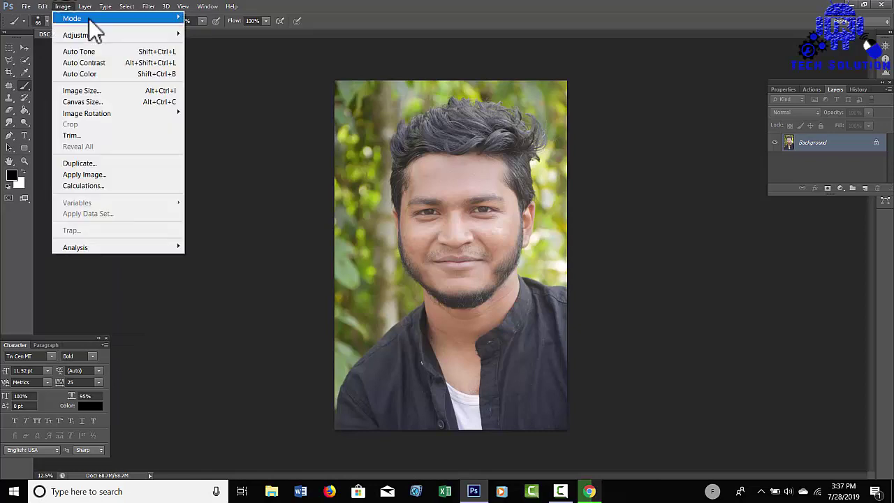
pyautogui.moveTo(82, 35)
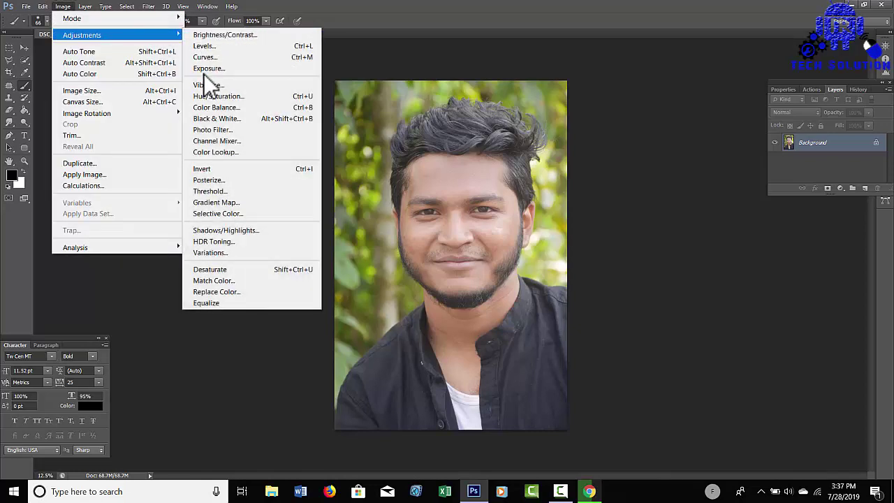
pyautogui.click(213, 57)
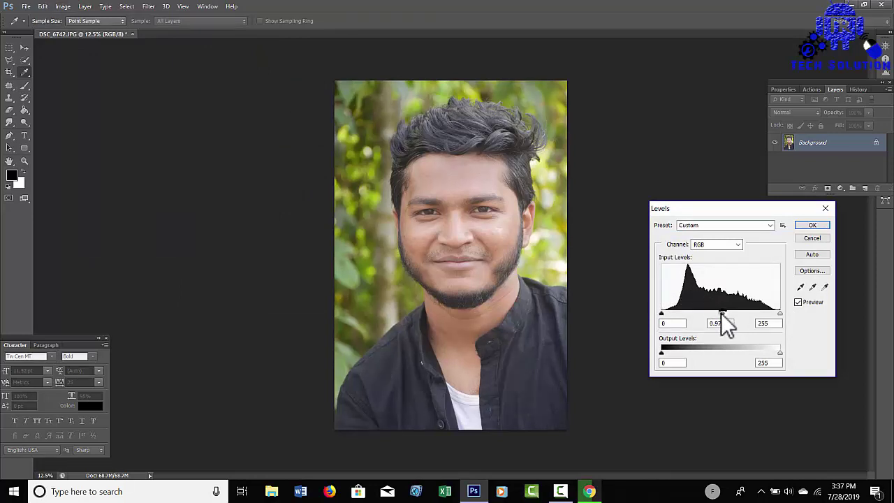
pyautogui.moveTo(722, 315); pyautogui.dragTo(685, 315)
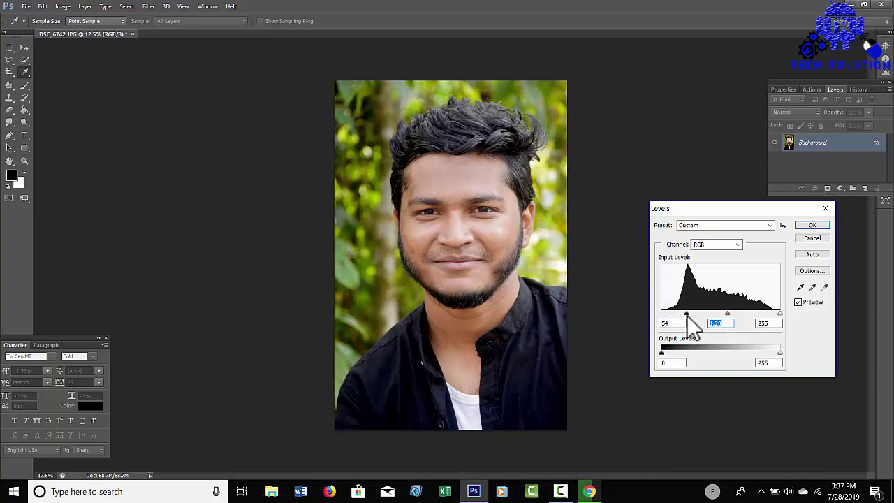
pyautogui.click(688, 315)
pyautogui.click(810, 225)
pyautogui.press('b')
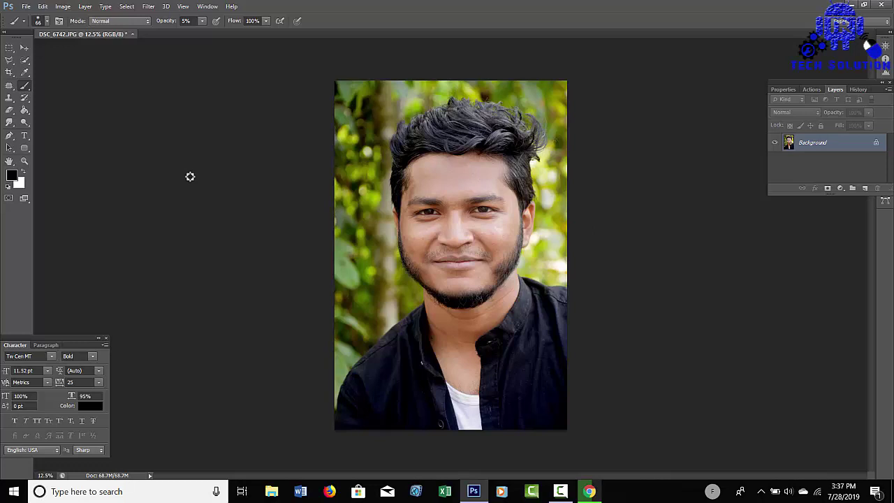
# Apply a Vibrance adjustment of +21, leaving saturation at 0.
pyautogui.click(63, 7)
pyautogui.moveTo(82, 35)
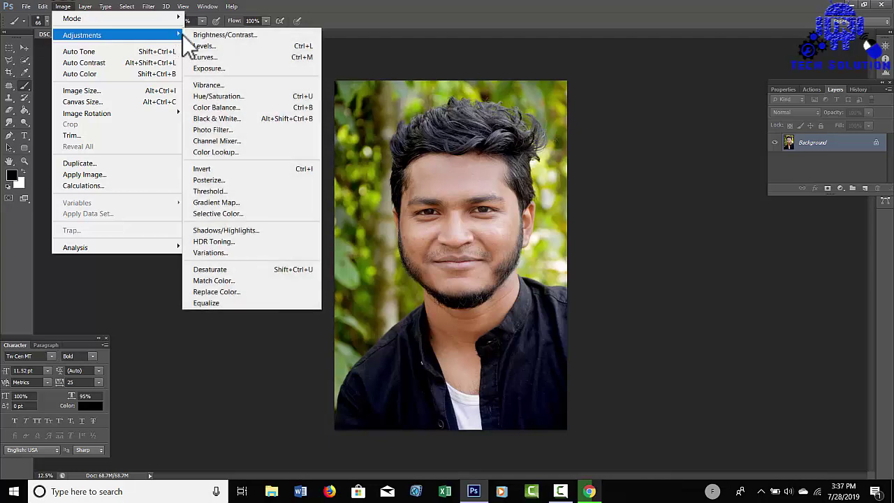
pyautogui.click(213, 85)
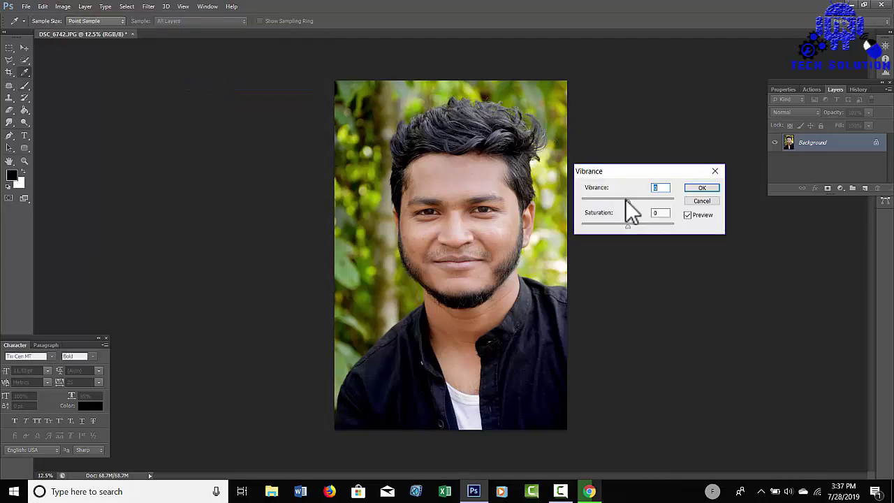
pyautogui.moveTo(628, 201); pyautogui.dragTo(642, 204)
pyautogui.moveTo(641, 200); pyautogui.dragTo(642, 202)
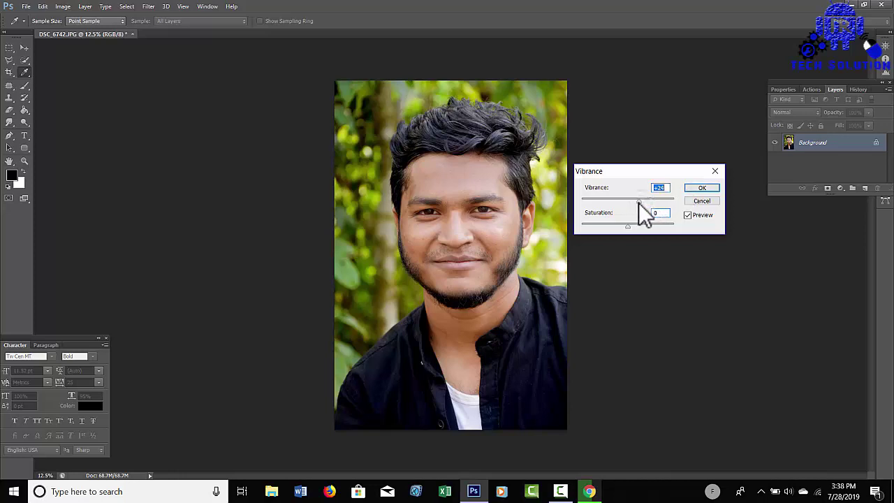
pyautogui.click(689, 188)
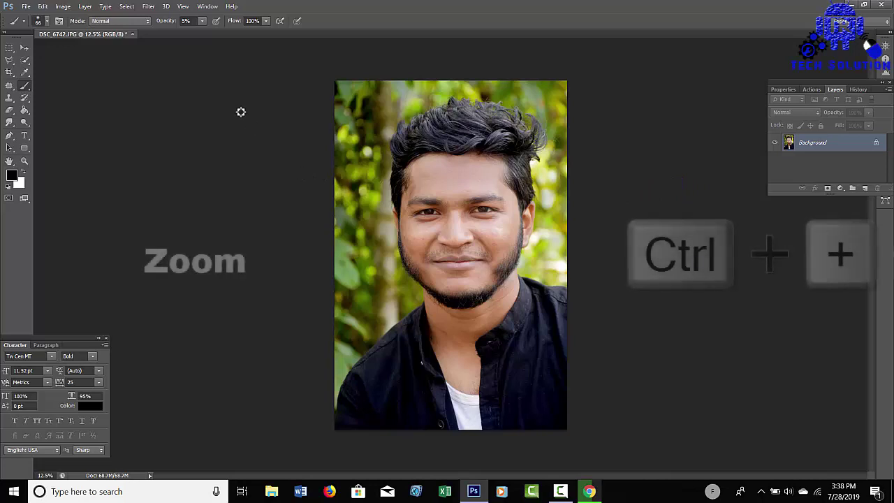
# Zoom the portrait to 66.7% and scroll the canvas up to the man's face.
pyautogui.hotkey('ctrl', '+')
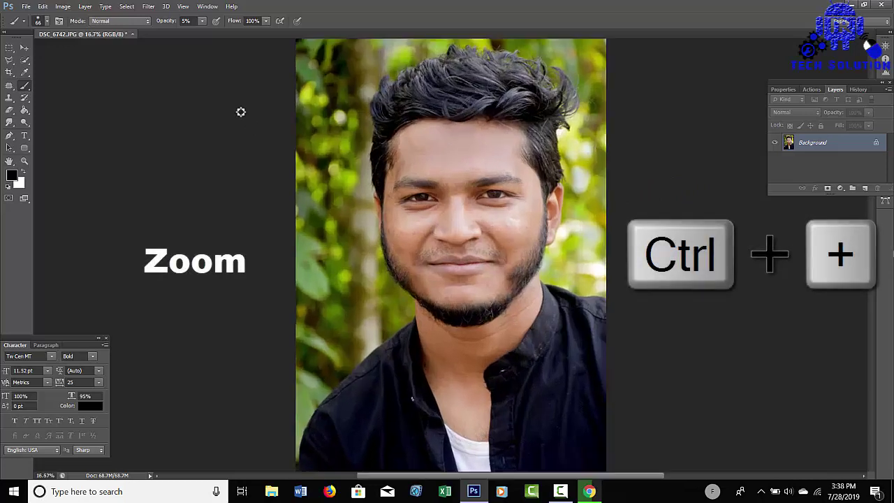
pyautogui.hotkey('ctrl', '+')
pyautogui.hotkey('ctrl', '+')
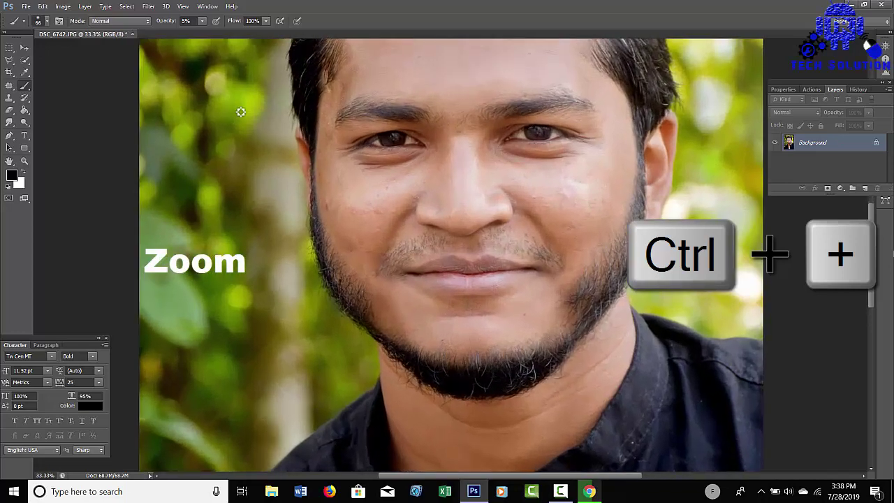
pyautogui.hotkey('ctrl', '+')
pyautogui.hotkey('ctrl', '+')
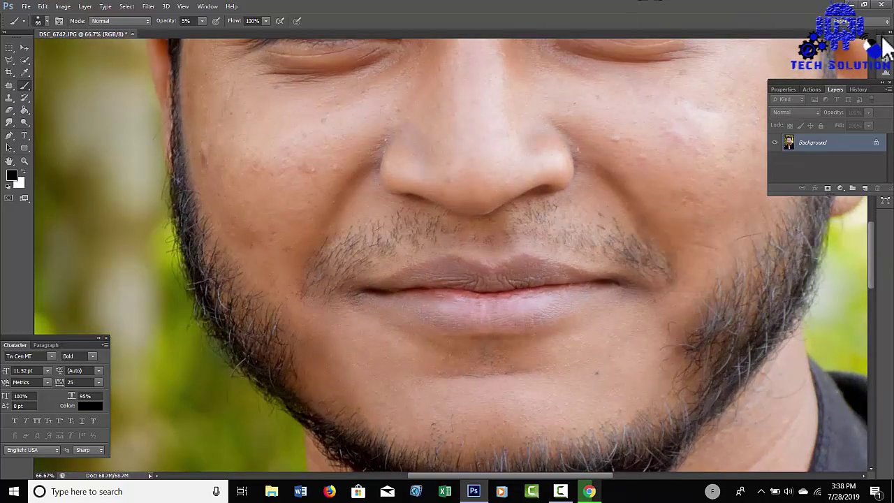
pyautogui.scroll(3, 875, 55)
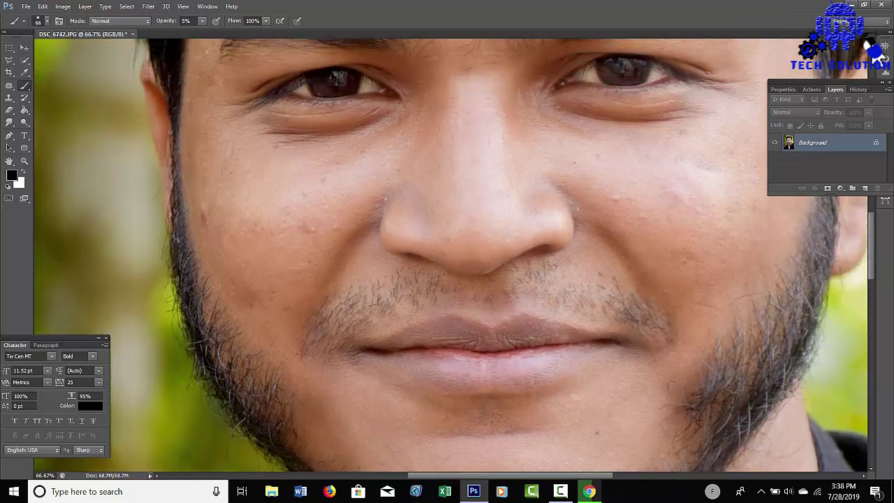
pyautogui.scroll(1, 875, 55)
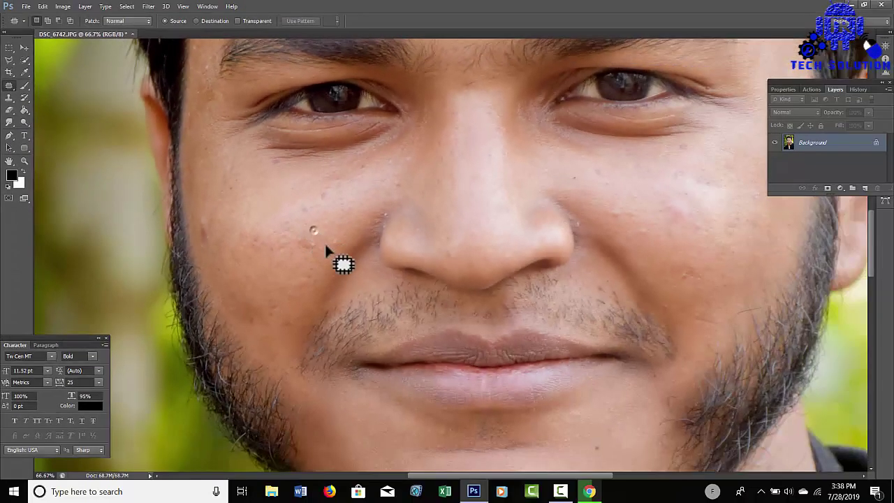
# Patch the first cheek spots below his left eye onto clean skin, deselecting after each.
pyautogui.moveTo(326, 249)
pyautogui.mouseDown()
pyautogui.moveTo(291, 256)
pyautogui.moveTo(314, 227)
pyautogui.moveTo(309, 245)
pyautogui.moveTo(261, 213)
pyautogui.mouseUp()
pyautogui.hotkey('ctrl', 'd')
pyautogui.moveTo(335, 233)
pyautogui.mouseDown()
pyautogui.moveTo(333, 242)
pyautogui.moveTo(273, 233)
pyautogui.mouseUp()
pyautogui.hotkey('ctrl', 'd')
pyautogui.moveTo(316, 190)
pyautogui.mouseDown()
pyautogui.moveTo(339, 199)
pyautogui.moveTo(323, 189)
pyautogui.mouseUp()
pyautogui.moveTo(294, 229); pyautogui.dragTo(288, 238)
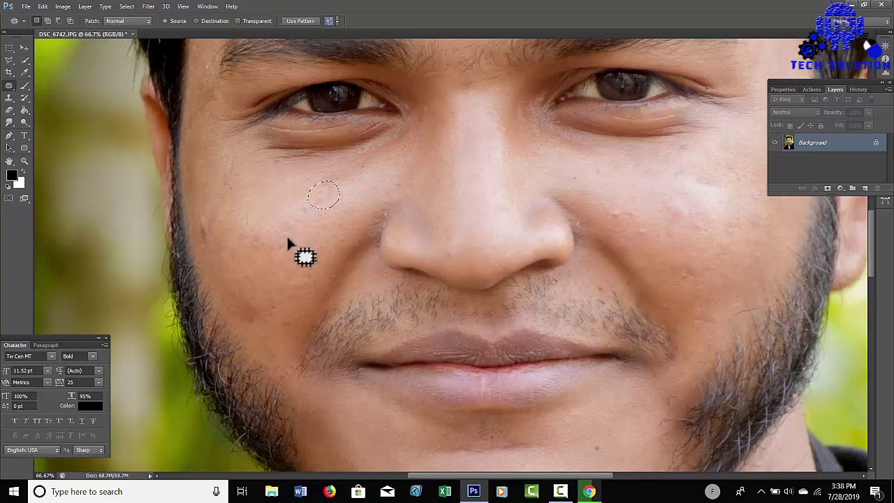
pyautogui.hotkey('ctrl', 'd')
pyautogui.moveTo(297, 203); pyautogui.dragTo(295, 258)
pyautogui.hotkey('ctrl', 'd')
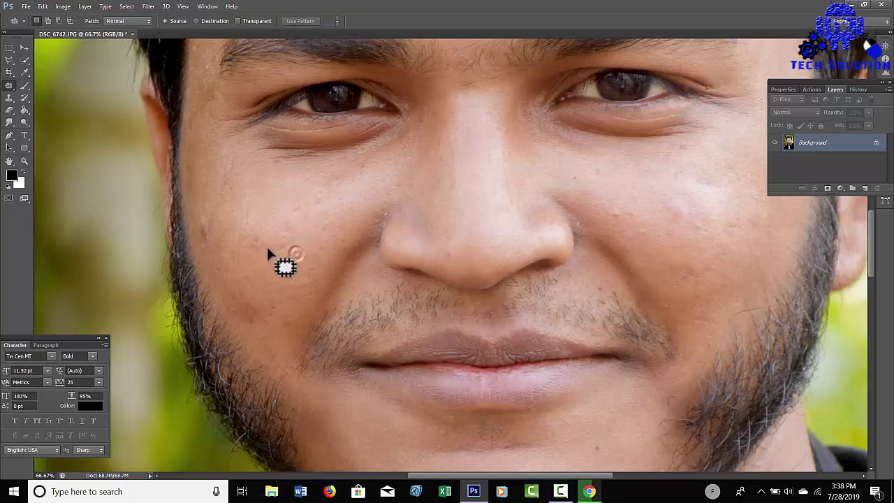
pyautogui.moveTo(207, 207); pyautogui.dragTo(197, 211)
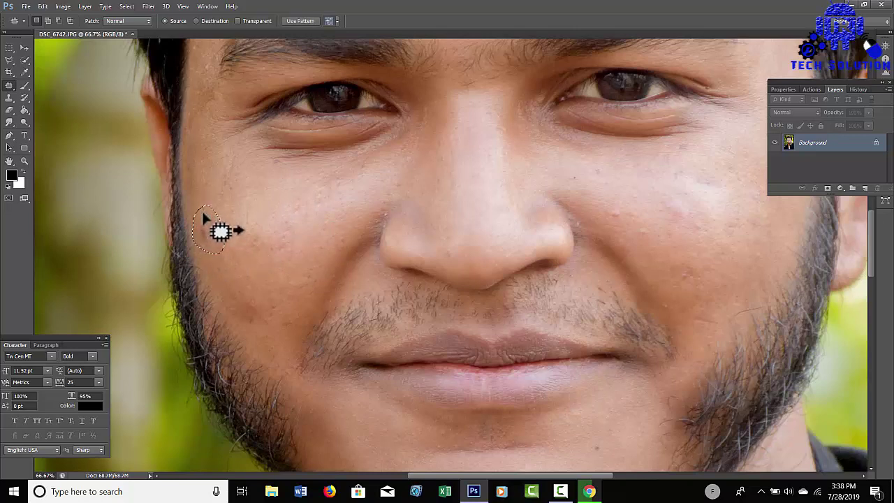
pyautogui.moveTo(205, 218); pyautogui.dragTo(193, 168)
pyautogui.hotkey('ctrl', 'd')
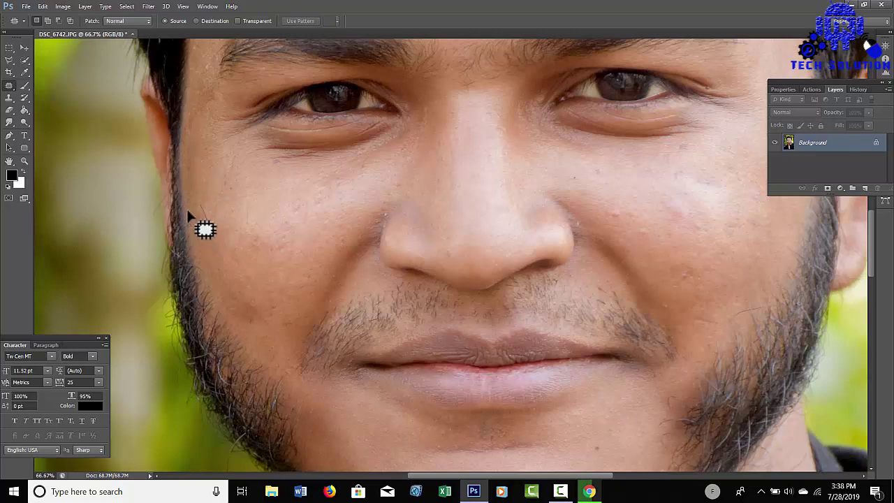
# Patch the remaining lower spots on that same cheek, deselecting after each.
pyautogui.moveTo(206, 236); pyautogui.dragTo(210, 204)
pyautogui.hotkey('ctrl', 'd')
pyautogui.moveTo(246, 288)
pyautogui.mouseDown()
pyautogui.moveTo(252, 306)
pyautogui.moveTo(244, 257)
pyautogui.mouseUp()
pyautogui.hotkey('ctrl', 'd')
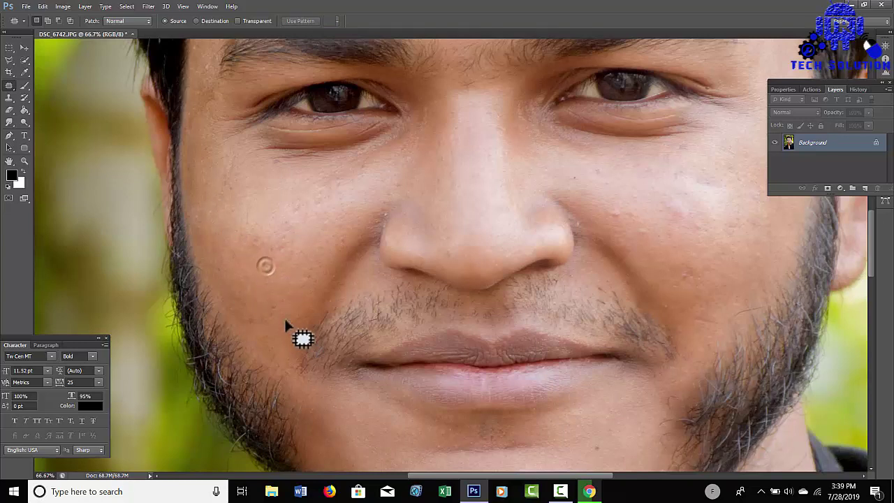
pyautogui.moveTo(287, 322)
pyautogui.mouseDown()
pyautogui.moveTo(294, 334)
pyautogui.moveTo(278, 313)
pyautogui.moveTo(280, 286)
pyautogui.mouseUp()
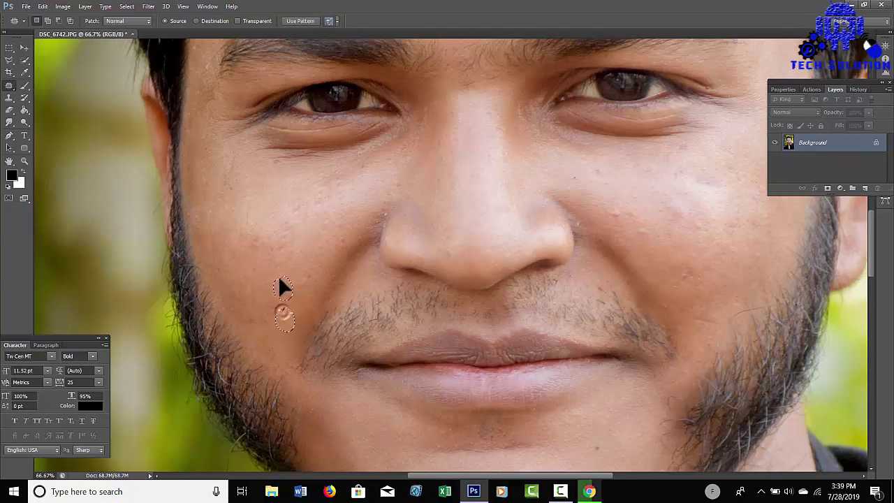
pyautogui.hotkey('ctrl', 'd')
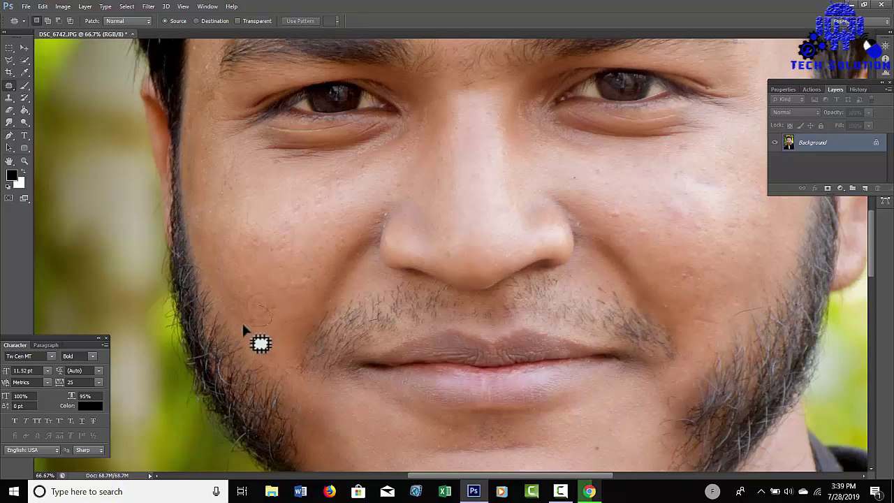
pyautogui.moveTo(259, 302); pyautogui.dragTo(261, 303)
pyautogui.click(269, 278)
pyautogui.moveTo(299, 264)
pyautogui.mouseDown()
pyautogui.moveTo(303, 299)
pyautogui.moveTo(254, 275)
pyautogui.mouseUp()
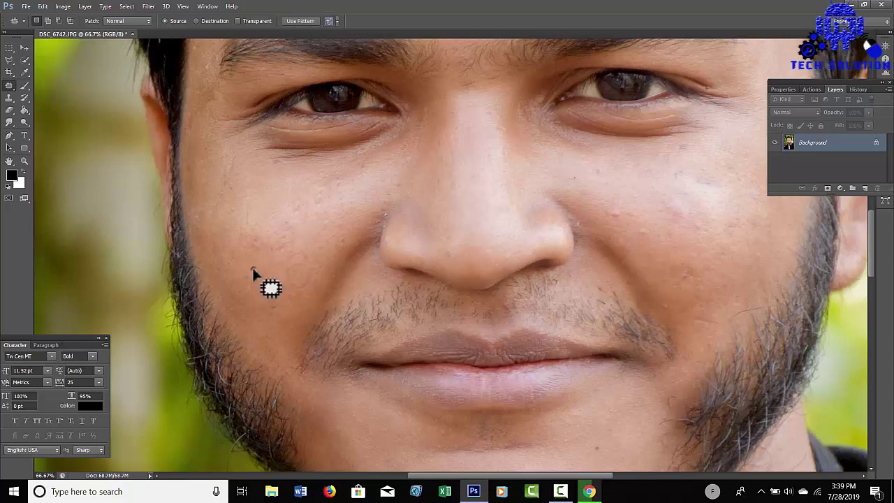
pyautogui.moveTo(277, 236); pyautogui.dragTo(257, 201)
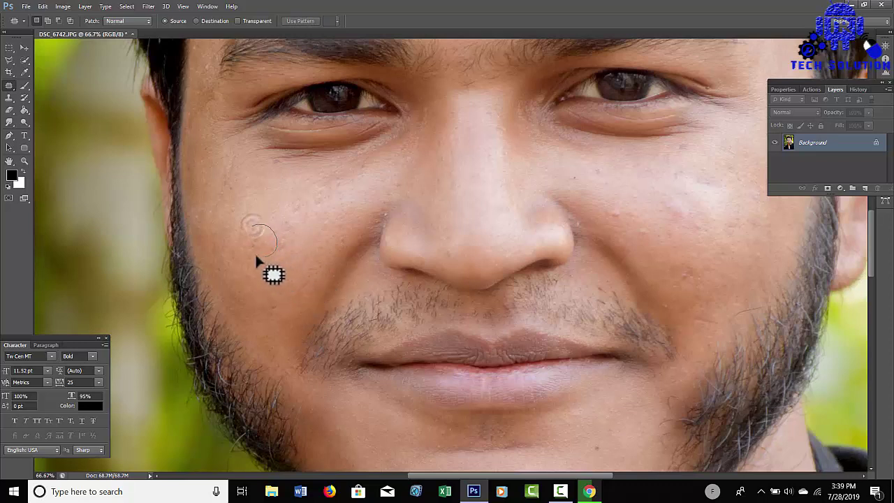
pyautogui.moveTo(259, 237); pyautogui.dragTo(254, 238)
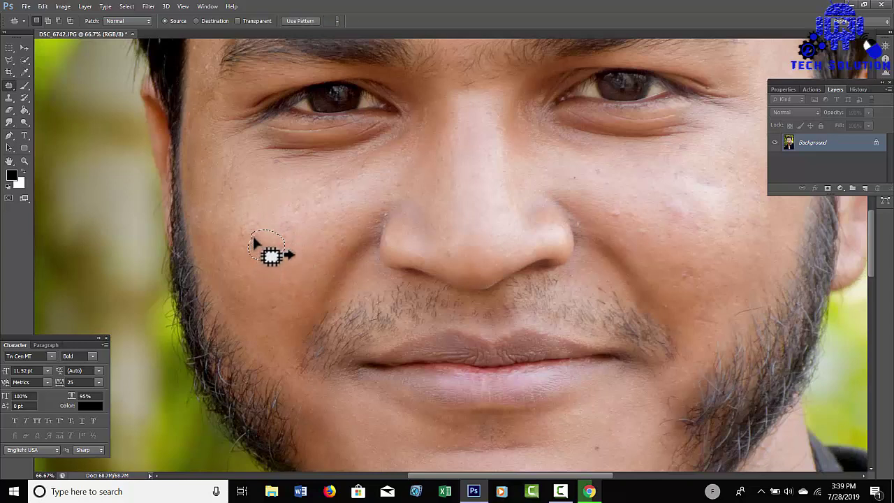
pyautogui.moveTo(255, 282); pyautogui.dragTo(253, 282)
pyautogui.hotkey('ctrl', 'd')
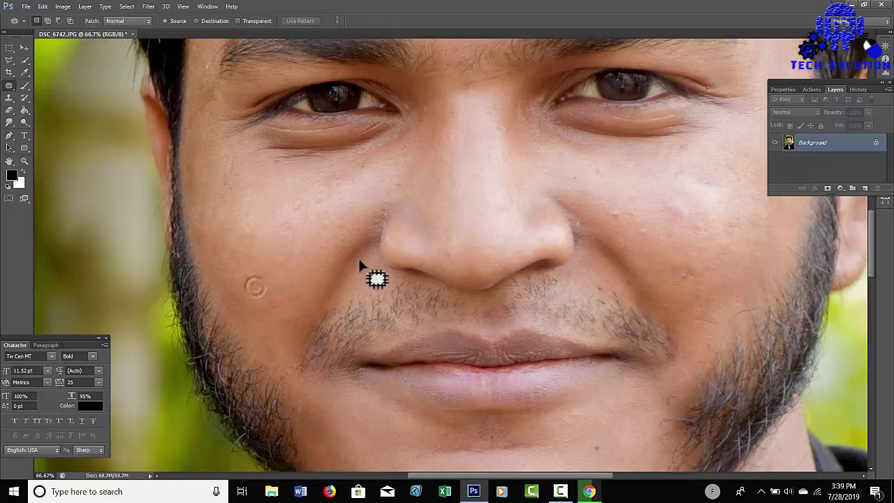
# Patch the blemishes on the cheek on the right side of the photo.
pyautogui.moveTo(613, 204)
pyautogui.mouseDown()
pyautogui.moveTo(664, 200)
pyautogui.moveTo(642, 225)
pyautogui.moveTo(634, 210)
pyautogui.moveTo(641, 253)
pyautogui.moveTo(637, 236)
pyautogui.moveTo(683, 230)
pyautogui.moveTo(697, 278)
pyautogui.moveTo(658, 246)
pyautogui.mouseUp()
pyautogui.hotkey('ctrl', 'd')
pyautogui.hotkey('ctrl', 'd')
pyautogui.hotkey('ctrl', 'd')
pyautogui.hotkey('ctrl', 'd')
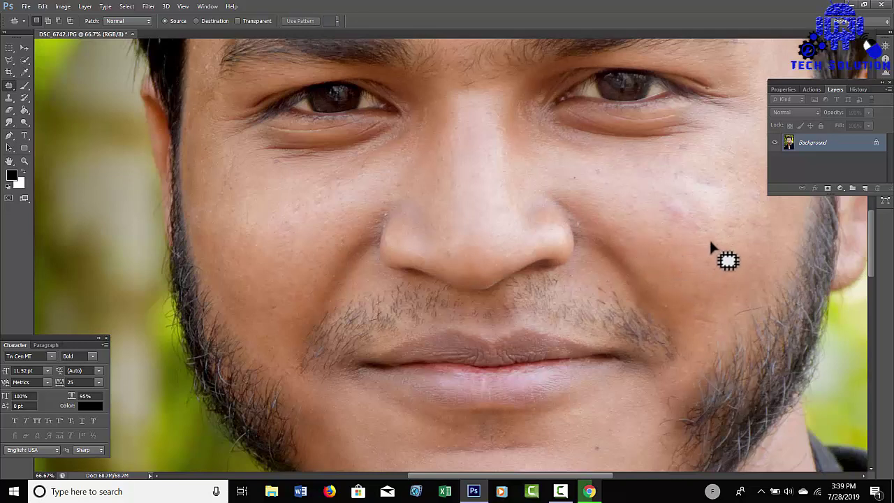
pyautogui.moveTo(730, 207); pyautogui.dragTo(686, 248)
pyautogui.hotkey('ctrl', 'd')
pyautogui.moveTo(683, 140)
pyautogui.mouseDown()
pyautogui.moveTo(672, 148)
pyautogui.moveTo(719, 174)
pyautogui.moveTo(691, 188)
pyautogui.moveTo(699, 222)
pyautogui.mouseUp()
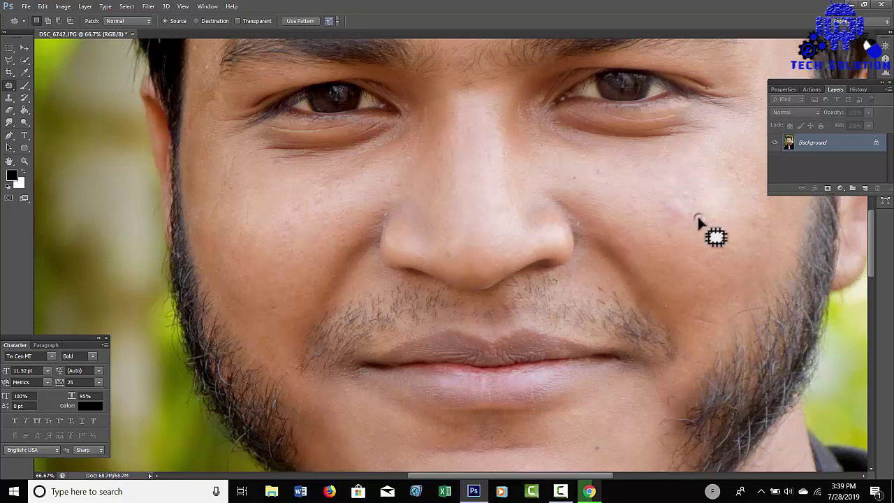
pyautogui.moveTo(673, 205); pyautogui.dragTo(675, 216)
pyautogui.moveTo(688, 248); pyautogui.dragTo(685, 242)
pyautogui.hotkey('ctrl', 'd')
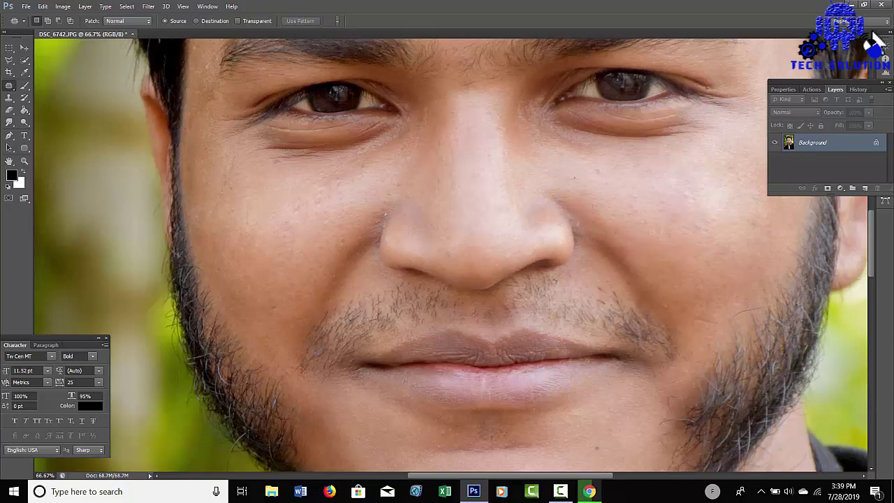
# Scroll up to the forehead and patch its two central spots onto clean skin.
pyautogui.scroll(3, 881, 40)
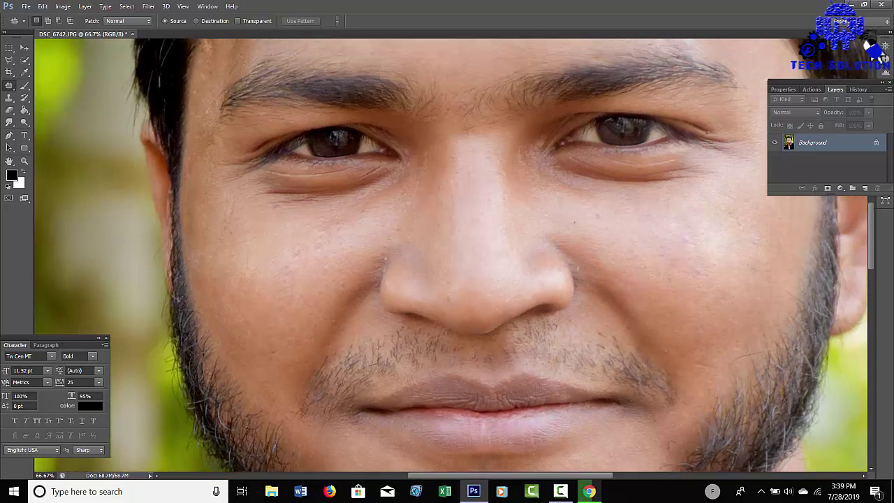
pyautogui.scroll(3, 883, 46)
pyautogui.scroll(1, 883, 46)
pyautogui.scroll(1, 884, 46)
pyautogui.scroll(1, 884, 46)
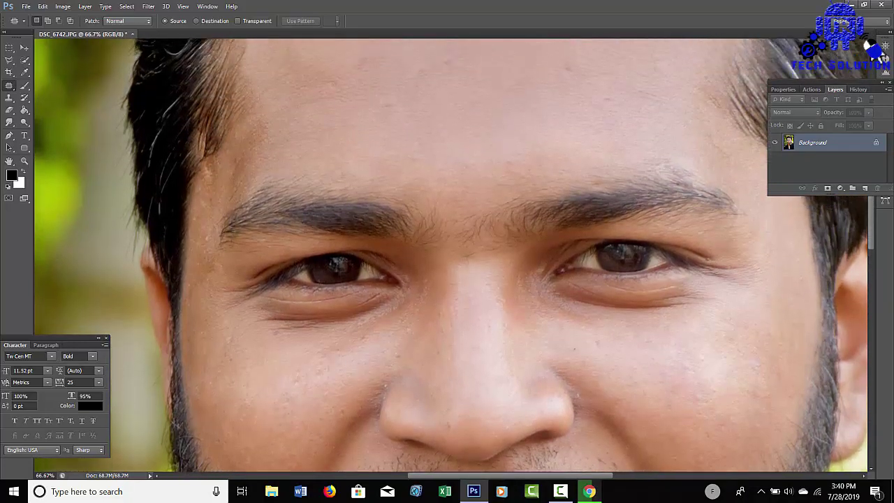
pyautogui.scroll(2, 884, 46)
pyautogui.scroll(2, 868, 46)
pyautogui.scroll(1, 869, 46)
pyautogui.scroll(1, 735, 117)
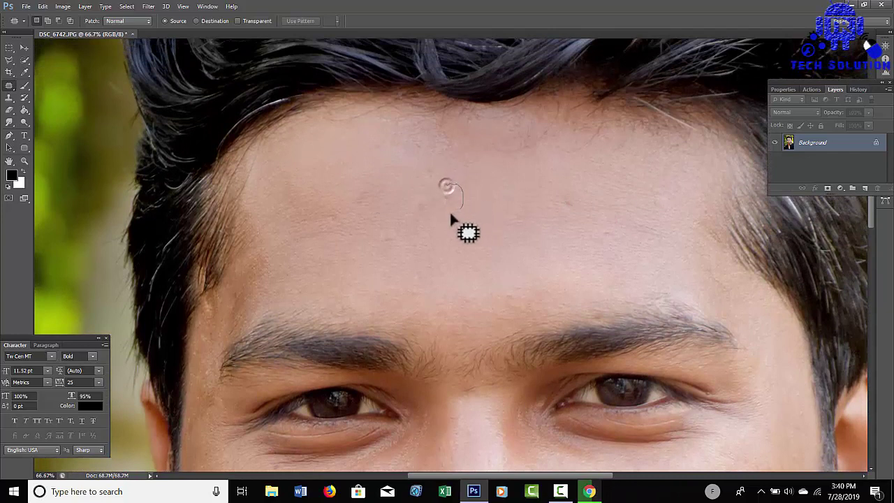
pyautogui.moveTo(444, 189)
pyautogui.mouseDown()
pyautogui.moveTo(442, 201)
pyautogui.moveTo(405, 198)
pyautogui.moveTo(435, 220)
pyautogui.moveTo(409, 214)
pyautogui.moveTo(417, 210)
pyautogui.mouseUp()
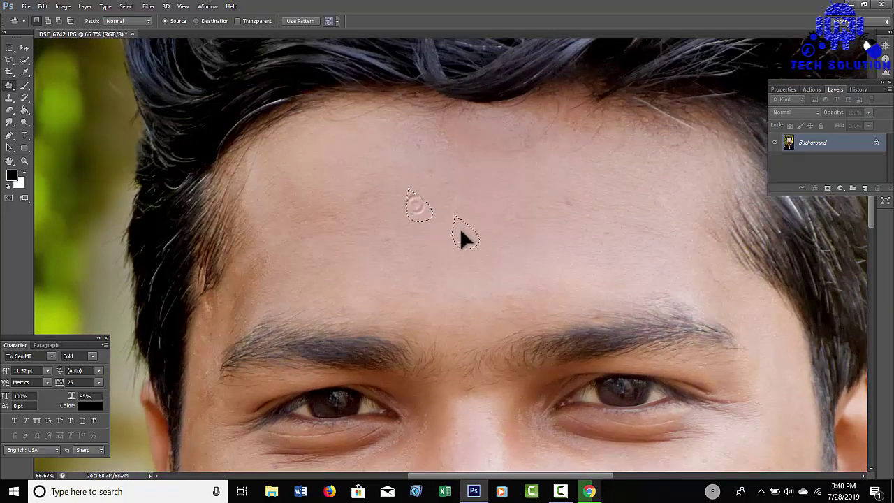
pyautogui.moveTo(461, 233); pyautogui.dragTo(460, 234)
pyautogui.moveTo(377, 225)
pyautogui.mouseDown()
pyautogui.moveTo(378, 237)
pyautogui.moveTo(381, 225)
pyautogui.mouseUp()
pyautogui.moveTo(390, 235); pyautogui.dragTo(447, 273)
pyautogui.click(447, 273)
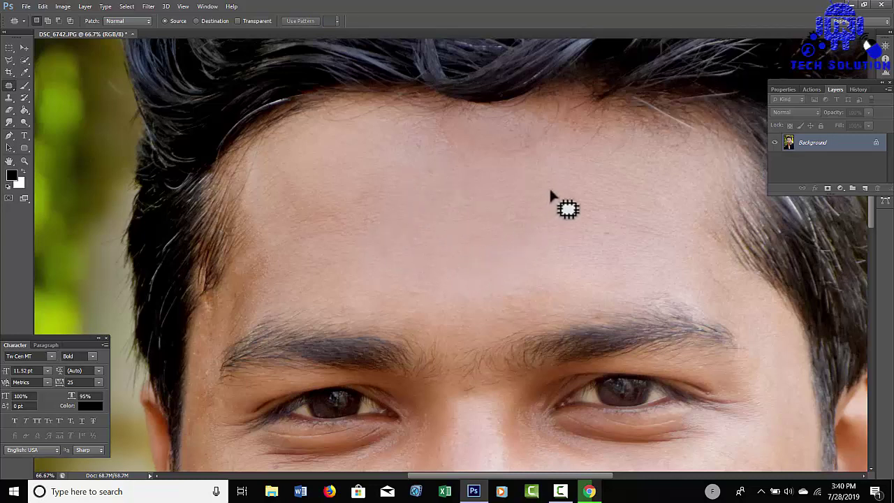
# Patch the spots on the right side of the forehead and deselect.
pyautogui.moveTo(585, 210)
pyautogui.mouseDown()
pyautogui.moveTo(557, 188)
pyautogui.moveTo(526, 245)
pyautogui.mouseUp()
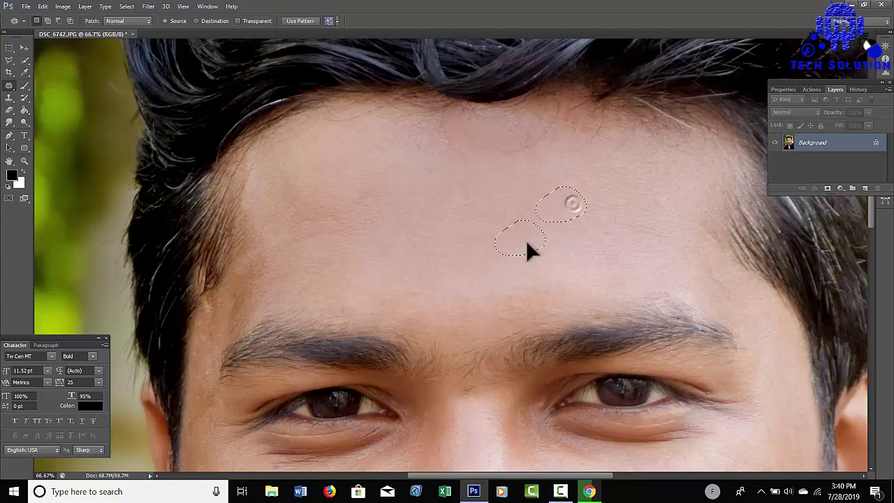
pyautogui.click(526, 245)
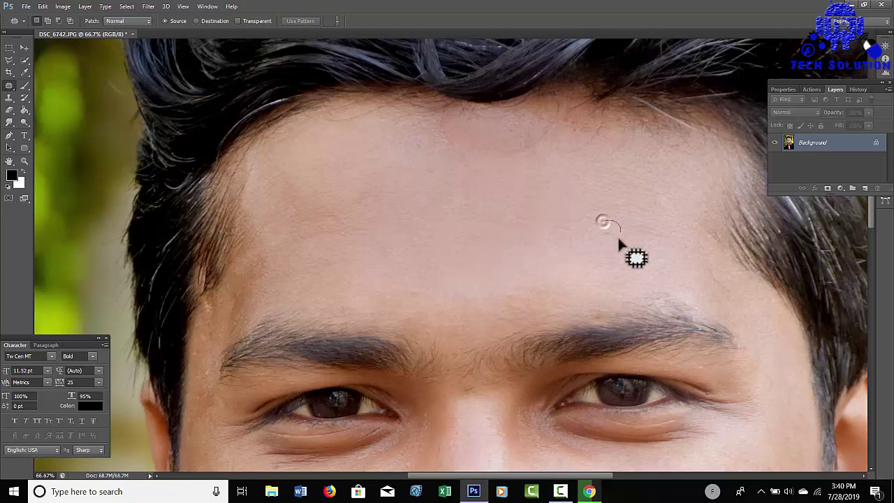
pyautogui.moveTo(621, 242)
pyautogui.mouseDown()
pyautogui.moveTo(591, 237)
pyautogui.moveTo(551, 249)
pyautogui.mouseUp()
pyautogui.click(551, 249)
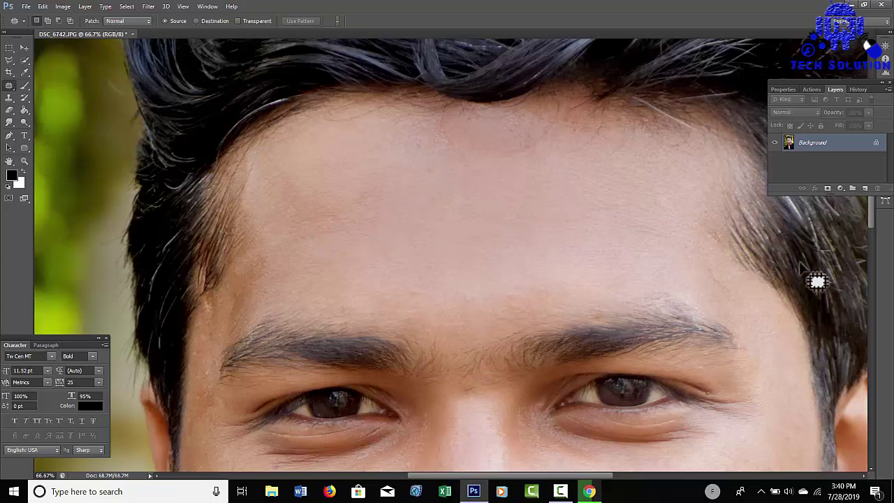
pyautogui.moveTo(874, 233); pyautogui.dragTo(872, 300)
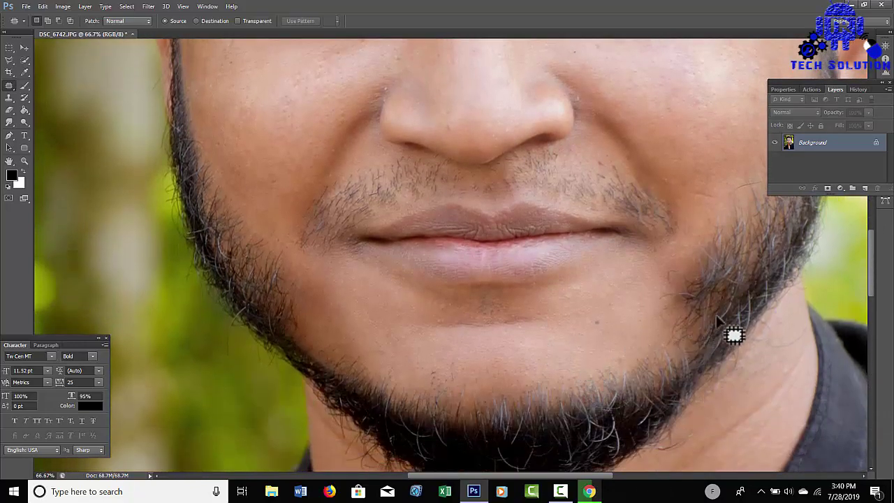
# Patch the remaining right-cheek spots near the ear and cheekbone, leaving no selection.
pyautogui.moveTo(872, 280); pyautogui.dragTo(874, 258)
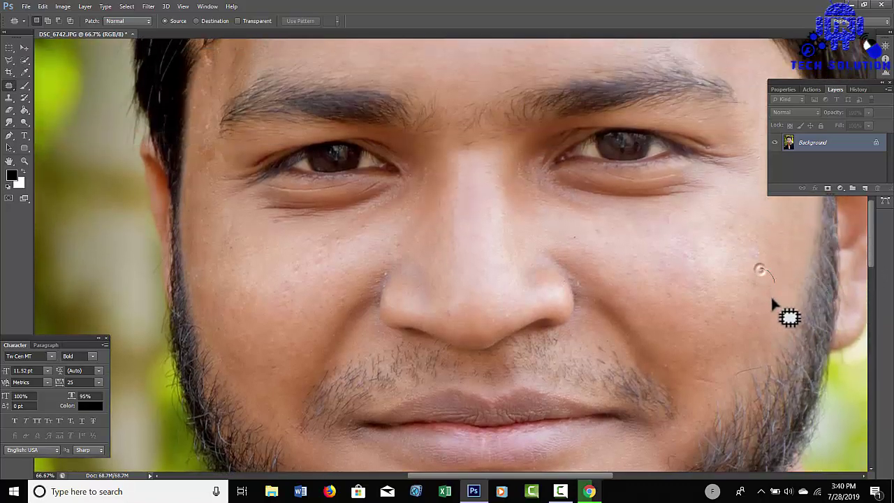
pyautogui.moveTo(761, 272)
pyautogui.mouseDown()
pyautogui.moveTo(758, 295)
pyautogui.moveTo(693, 286)
pyautogui.mouseUp()
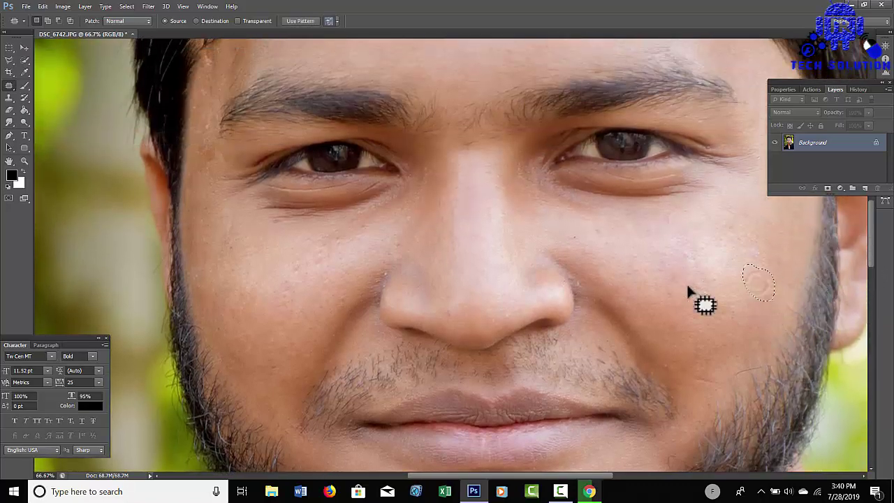
pyautogui.moveTo(764, 259)
pyautogui.mouseDown()
pyautogui.moveTo(770, 305)
pyautogui.moveTo(754, 274)
pyautogui.mouseUp()
pyautogui.click(713, 311)
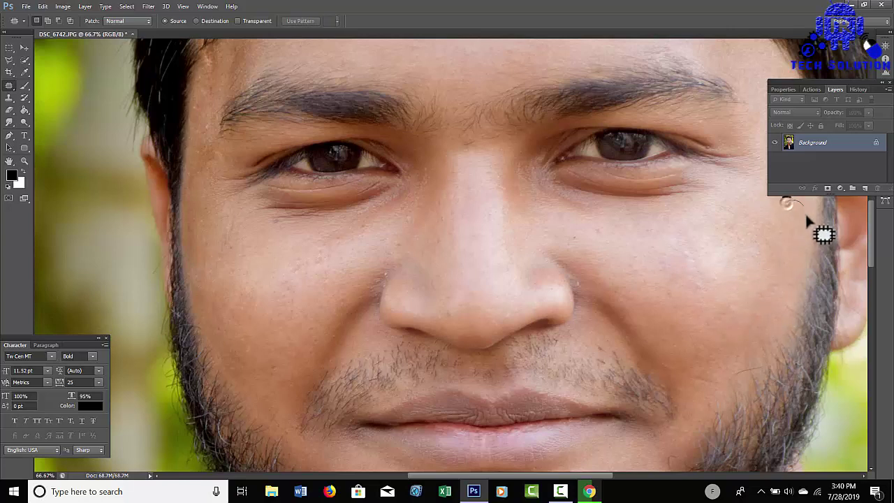
pyautogui.moveTo(806, 217); pyautogui.dragTo(753, 232)
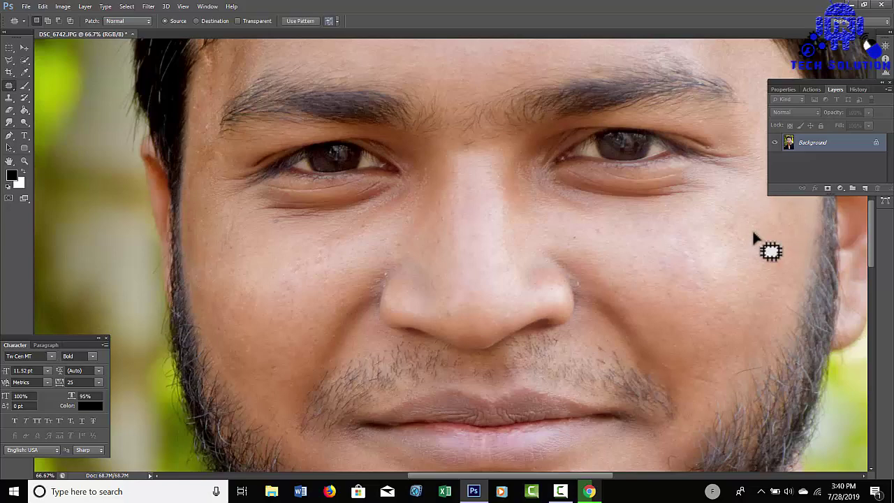
pyautogui.click(789, 250)
pyautogui.moveTo(873, 248)
pyautogui.mouseDown()
pyautogui.moveTo(865, 318)
pyautogui.moveTo(852, 158)
pyautogui.mouseUp()
# Zoom out to the whole photo and Quick Select the green background from the lower-left edge to the top.
pyautogui.hotkey('ctrl', '-')
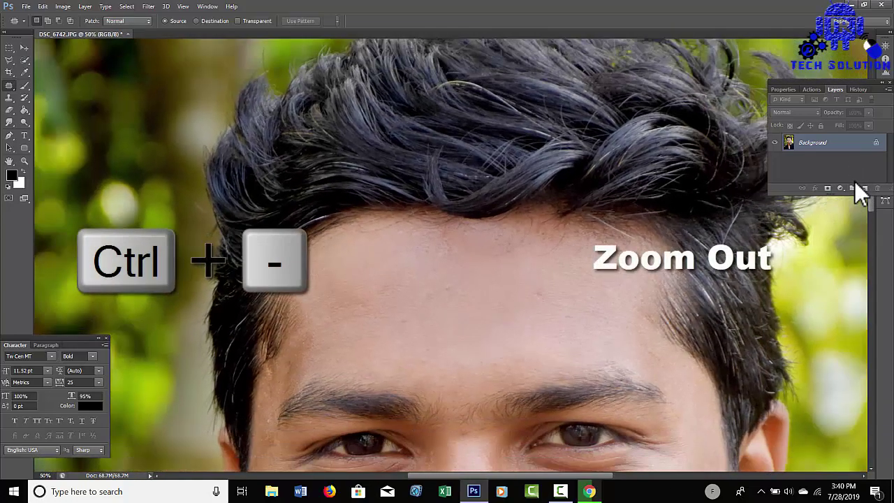
pyautogui.hotkey('ctrl', '-')
pyautogui.hotkey('ctrl', '-')
pyautogui.hotkey('ctrl', '-')
pyautogui.hotkey('ctrl', '-')
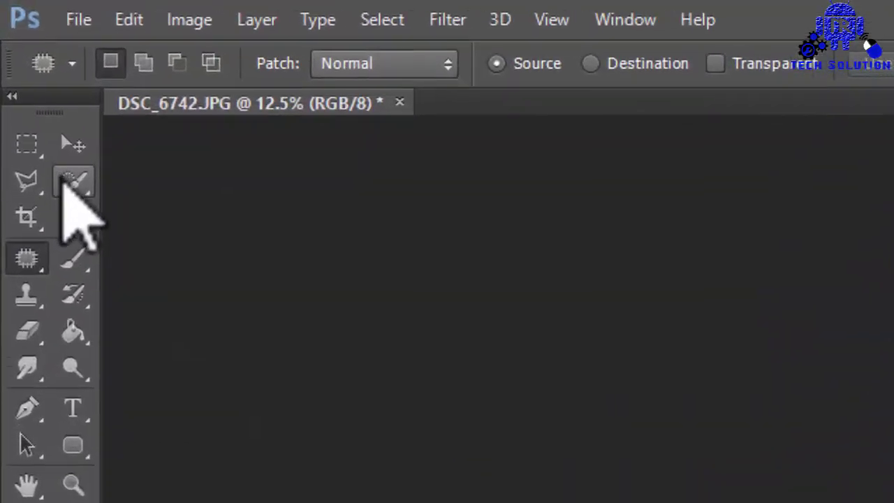
pyautogui.click(70, 183)
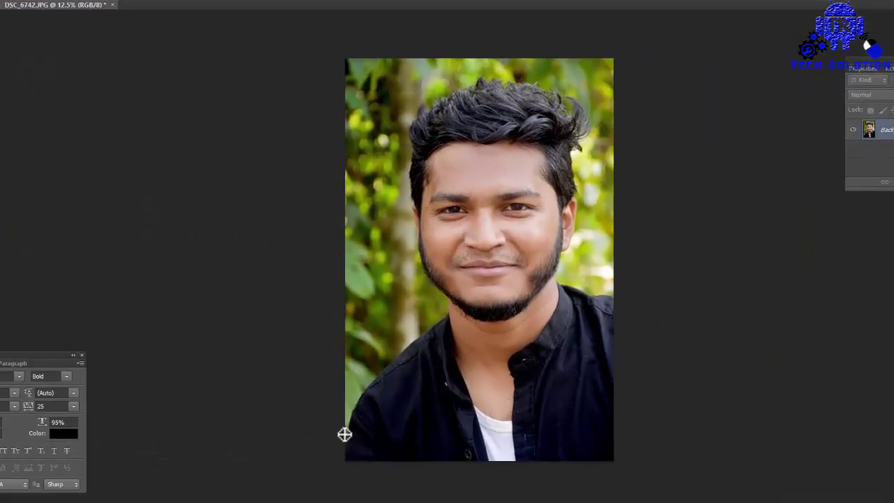
pyautogui.moveTo(360, 442); pyautogui.dragTo(375, 390)
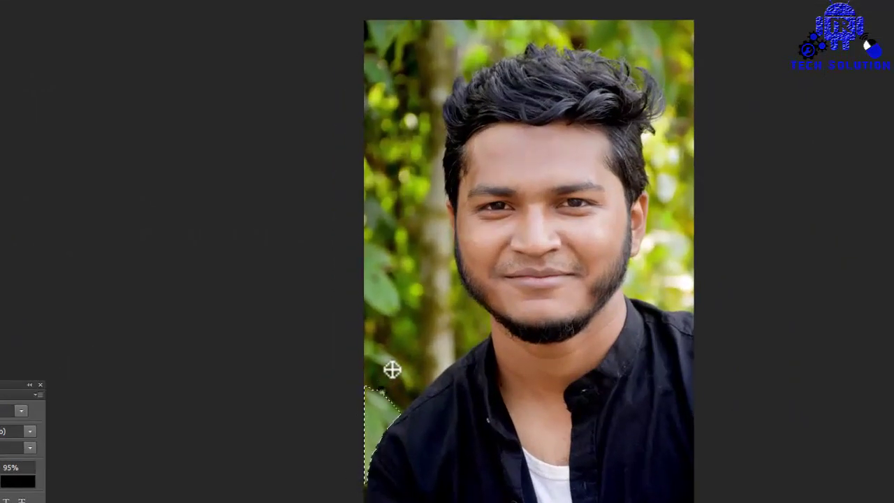
pyautogui.moveTo(439, 313)
pyautogui.mouseDown()
pyautogui.moveTo(479, 315)
pyautogui.moveTo(417, 294)
pyautogui.moveTo(385, 153)
pyautogui.moveTo(387, 30)
pyautogui.mouseUp()
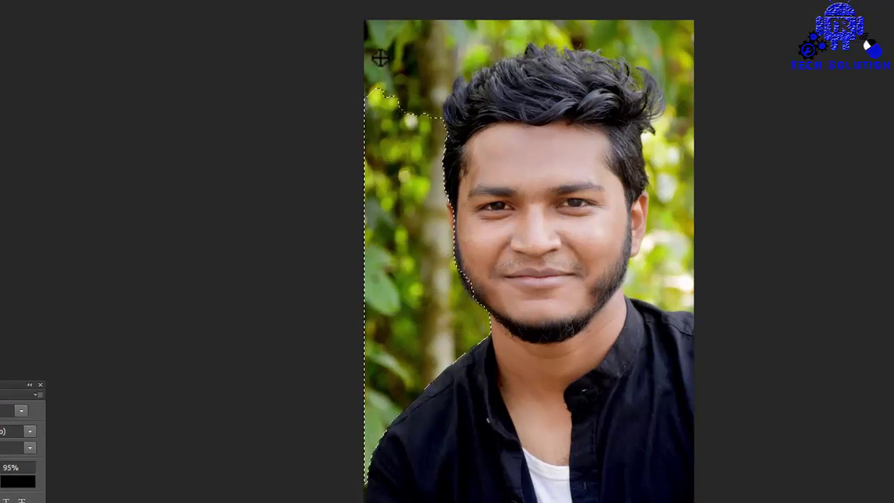
pyautogui.moveTo(385, 74)
pyautogui.mouseDown()
pyautogui.moveTo(454, 37)
pyautogui.moveTo(549, 21)
pyautogui.moveTo(657, 28)
pyautogui.moveTo(684, 44)
pyautogui.moveTo(692, 182)
pyautogui.moveTo(683, 246)
pyautogui.moveTo(553, 268)
pyautogui.mouseUp()
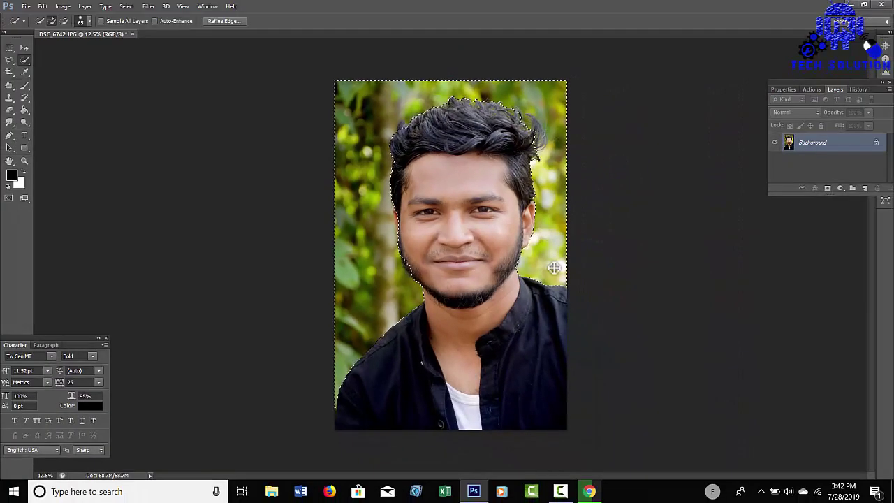
# Zoom in and subtract the left cheek edges from the background selection.
pyautogui.hotkey('ctrl', '+')
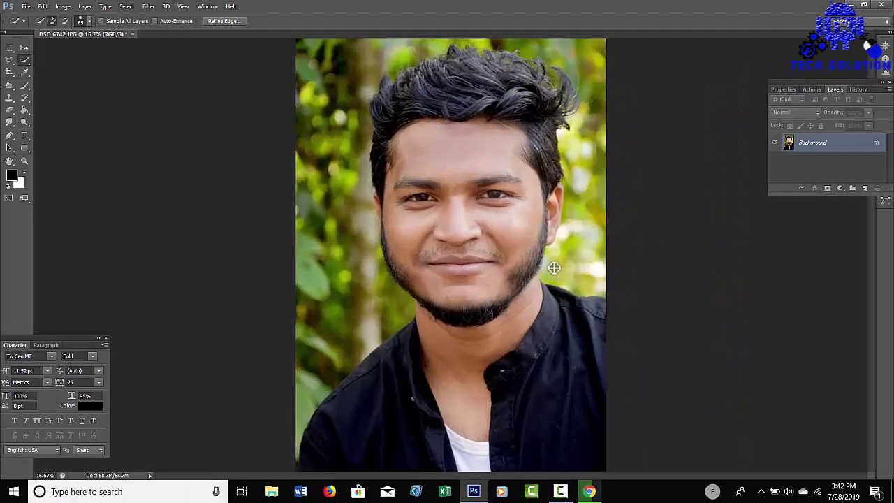
pyautogui.hotkey('ctrl', '+')
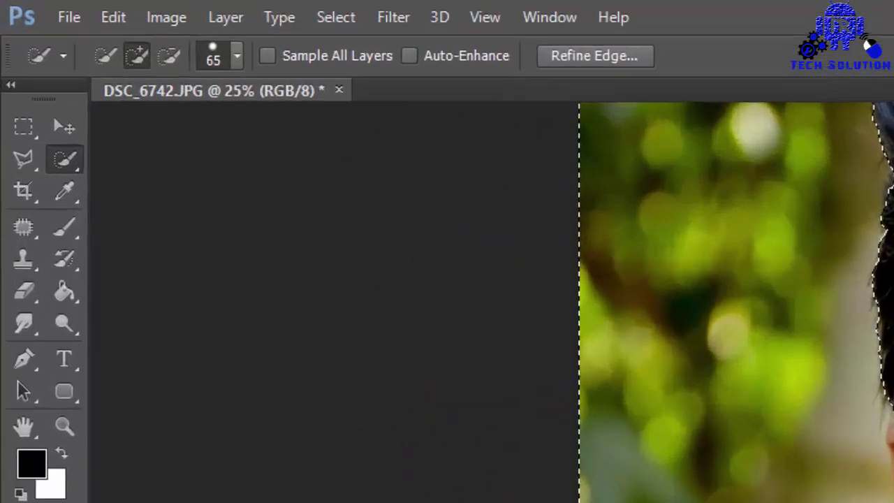
pyautogui.click(168, 56)
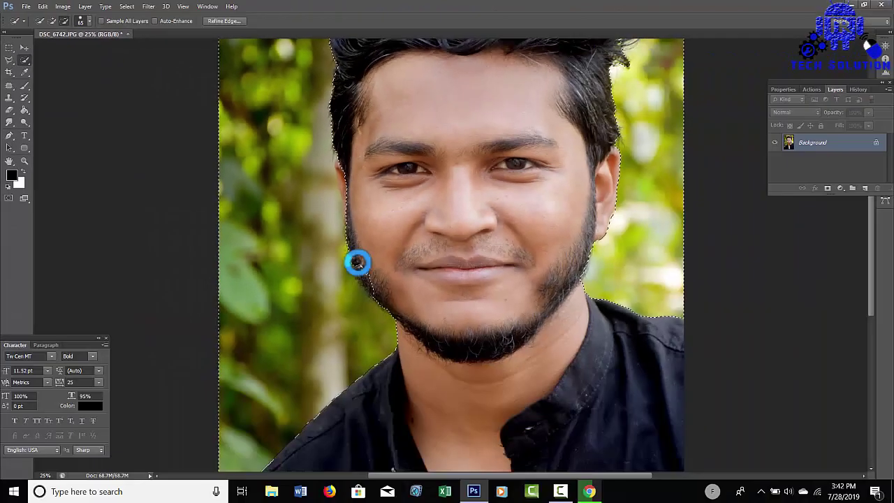
pyautogui.click(358, 265)
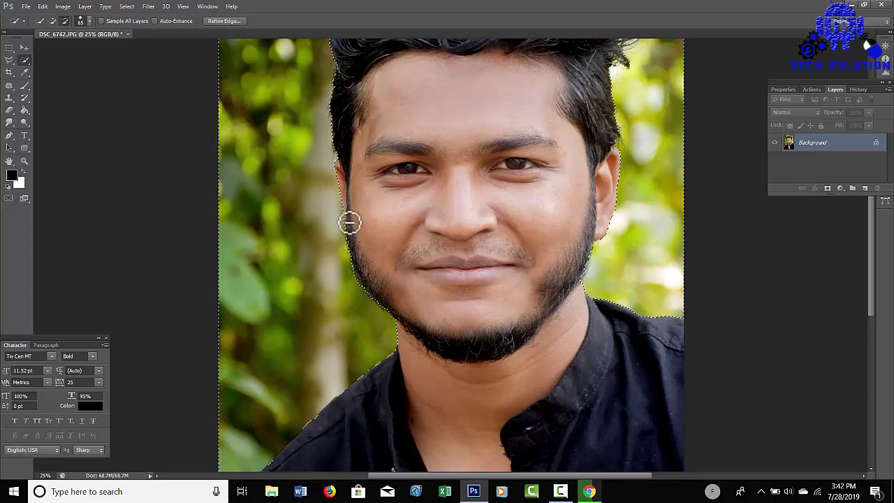
pyautogui.click(351, 223)
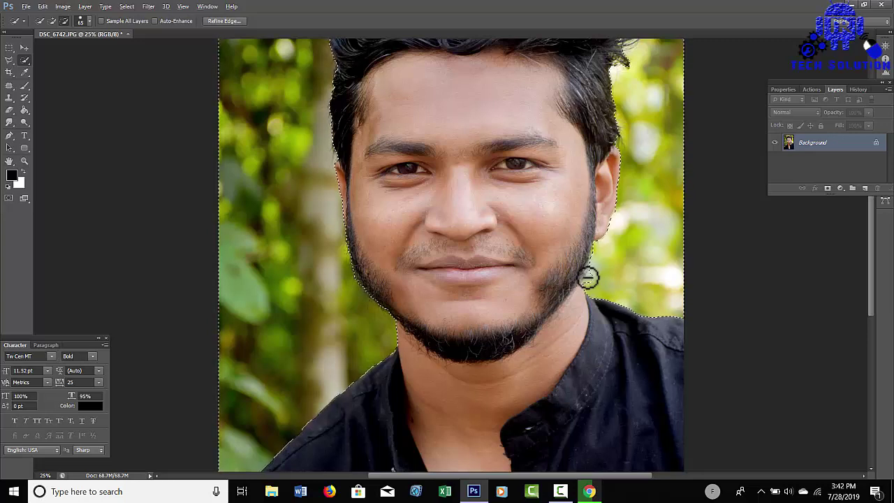
# Add the gaps between the right-side strands and remove the top-right curls from the selection.
pyautogui.click(52, 21)
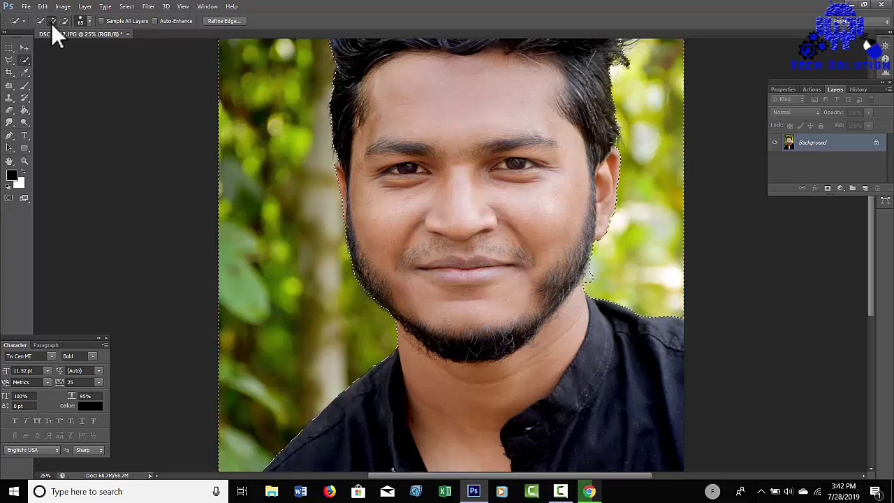
pyautogui.scroll(2, 451, 255)
pyautogui.scroll(2, 451, 255)
pyautogui.scroll(2, 451, 255)
pyautogui.scroll(2, 451, 255)
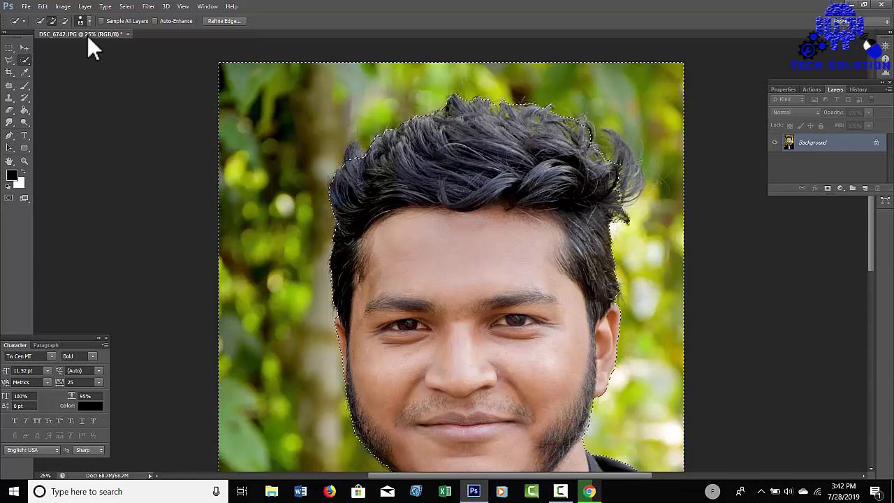
pyautogui.click(65, 20)
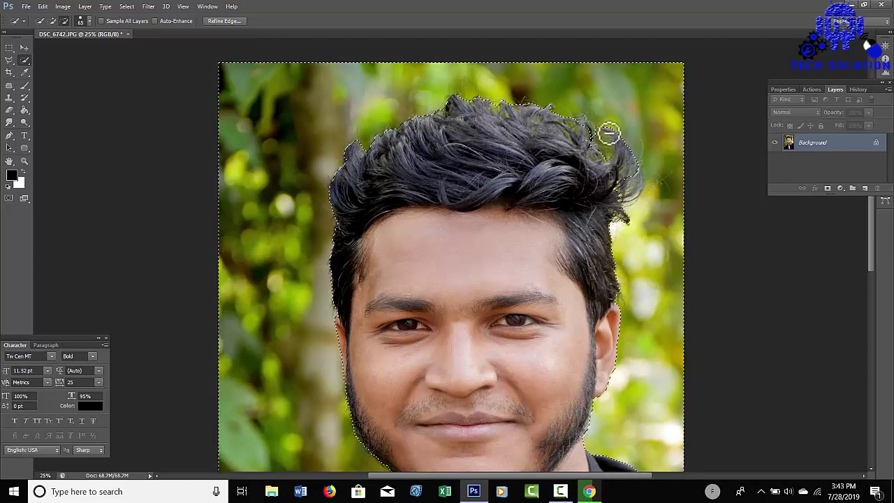
pyautogui.moveTo(614, 137); pyautogui.dragTo(631, 189)
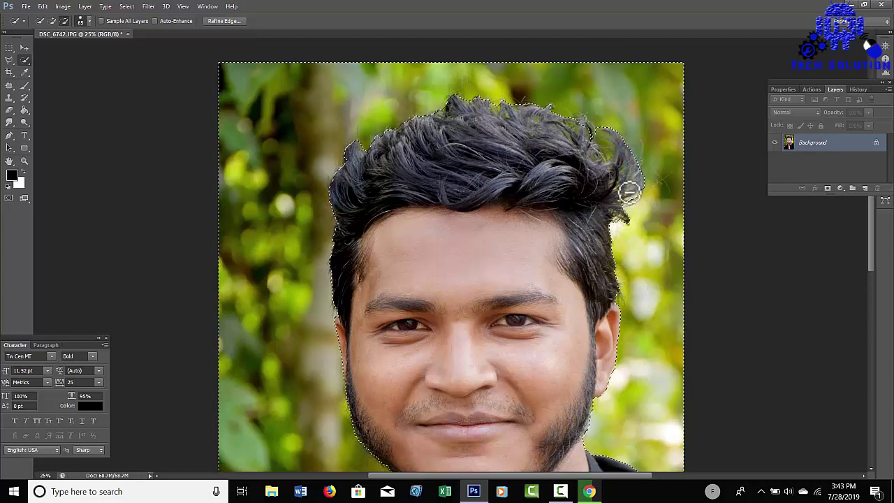
pyautogui.moveTo(584, 120); pyautogui.dragTo(599, 147)
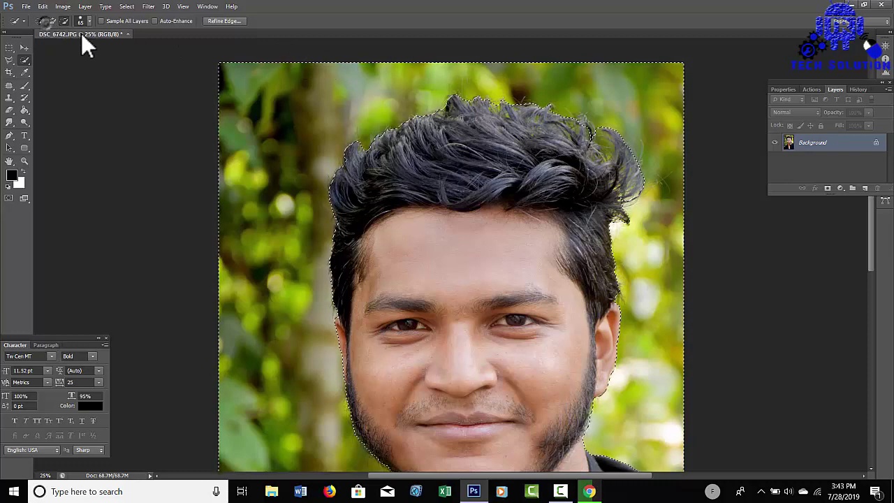
pyautogui.click(51, 21)
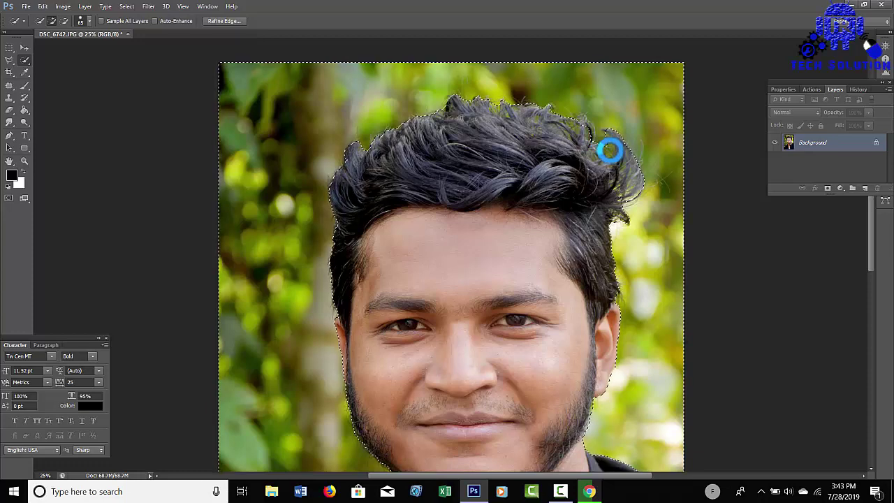
pyautogui.hotkey('ctrl', '-')
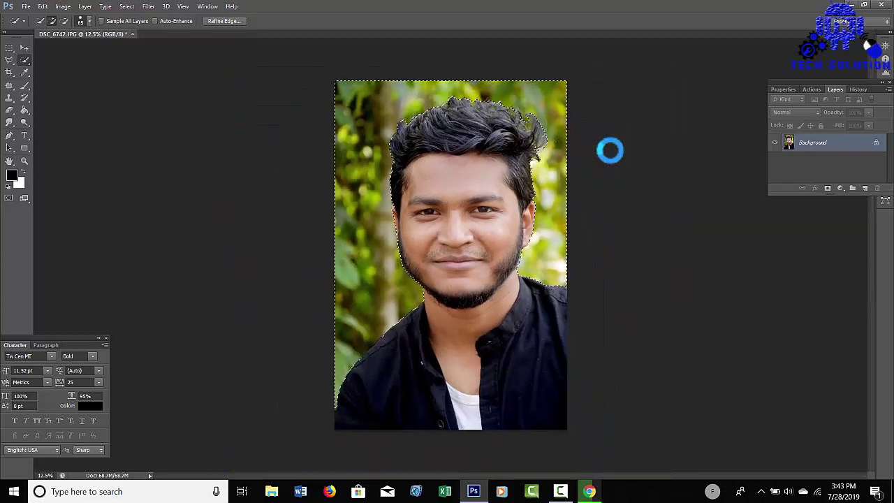
# Apply Levels to the background with midtones at 1.35 and a raised black point.
pyautogui.hotkey('ctrl', 'l')
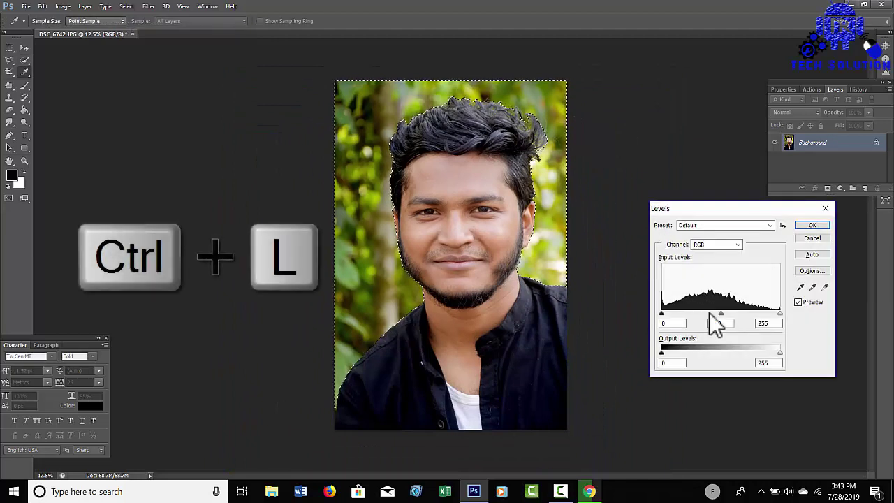
pyautogui.moveTo(720, 314); pyautogui.dragTo(689, 315)
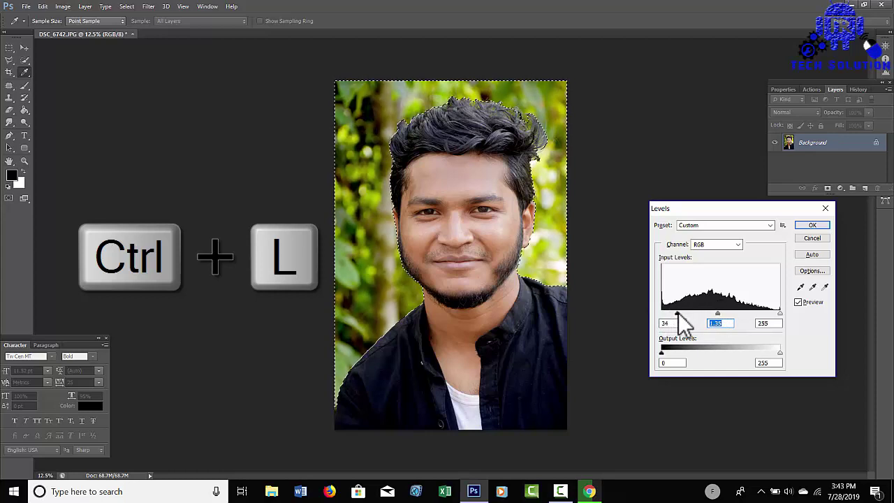
pyautogui.click(690, 314)
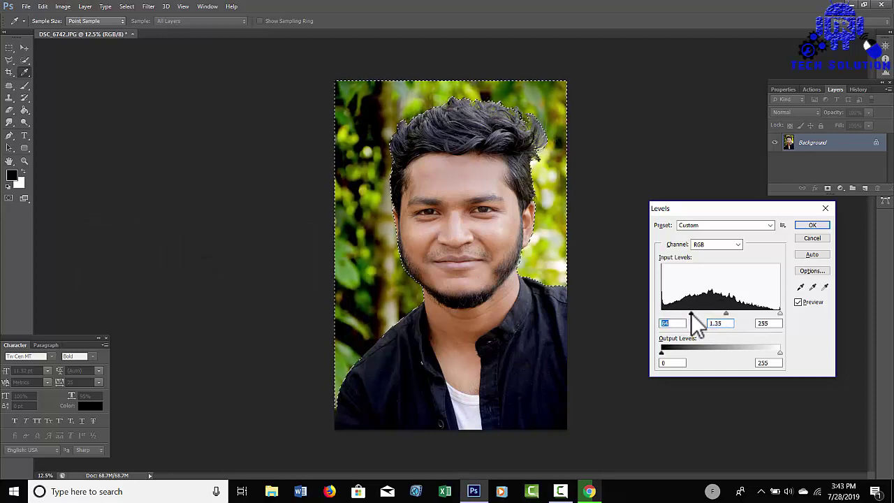
pyautogui.click(811, 225)
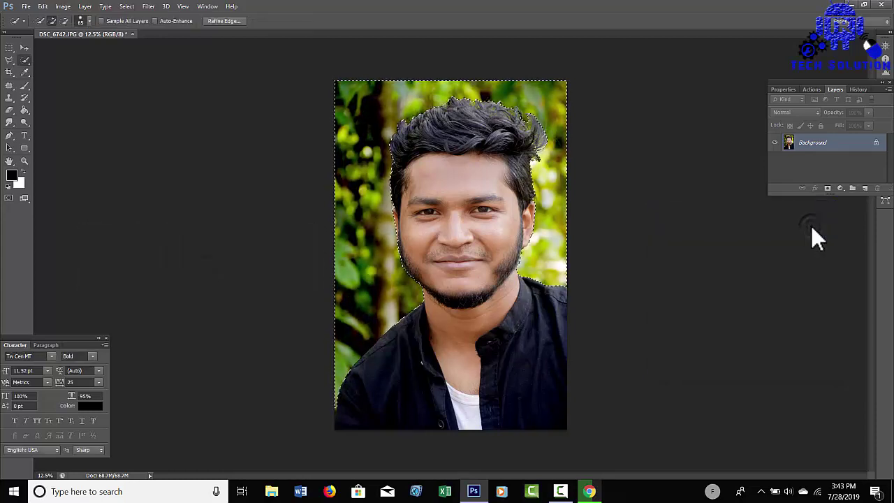
pyautogui.click(62, 7)
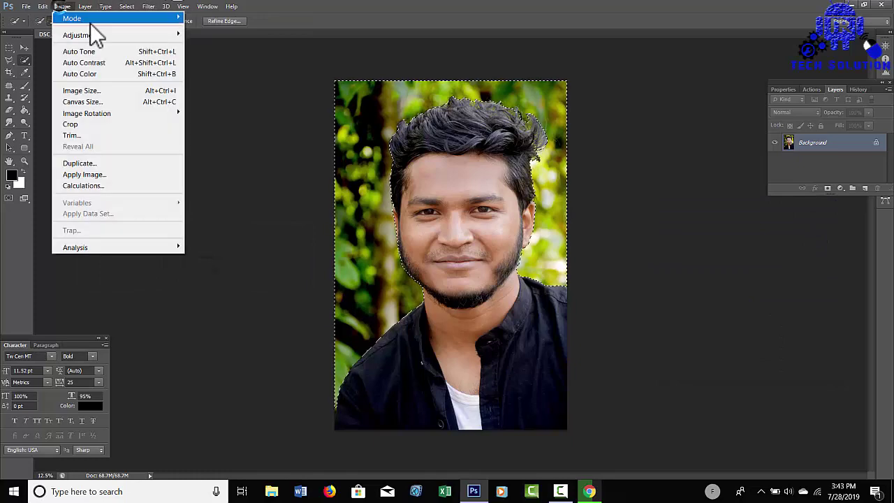
pyautogui.moveTo(82, 35)
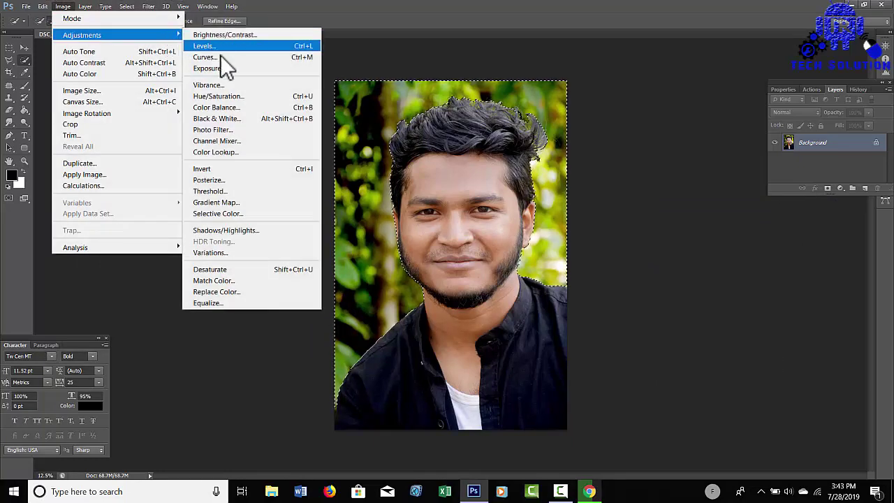
# Apply Color Balance to the background, pushing midtones toward green and shadows to +49 green.
pyautogui.click(222, 108)
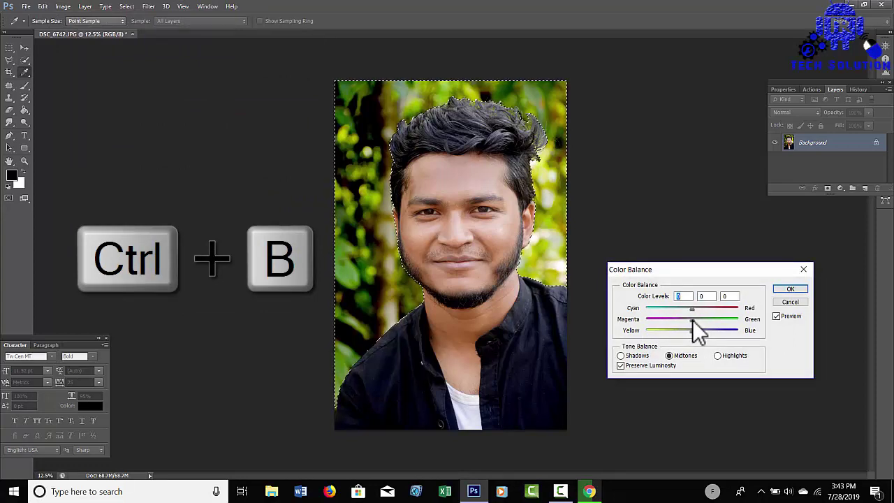
pyautogui.moveTo(703, 320); pyautogui.dragTo(713, 320)
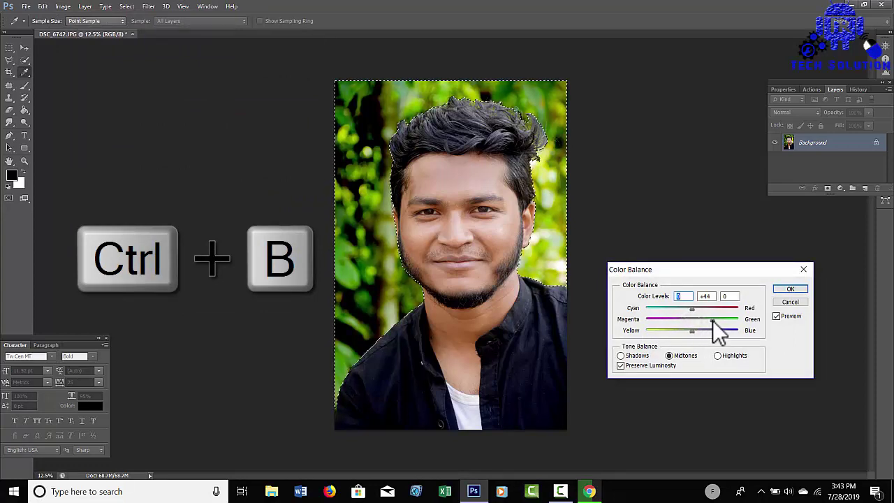
pyautogui.click(635, 355)
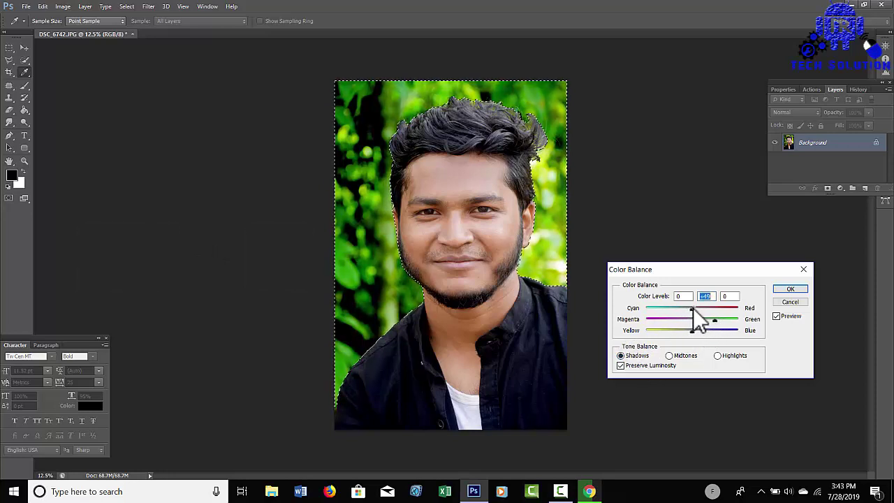
pyautogui.moveTo(678, 308); pyautogui.dragTo(676, 308)
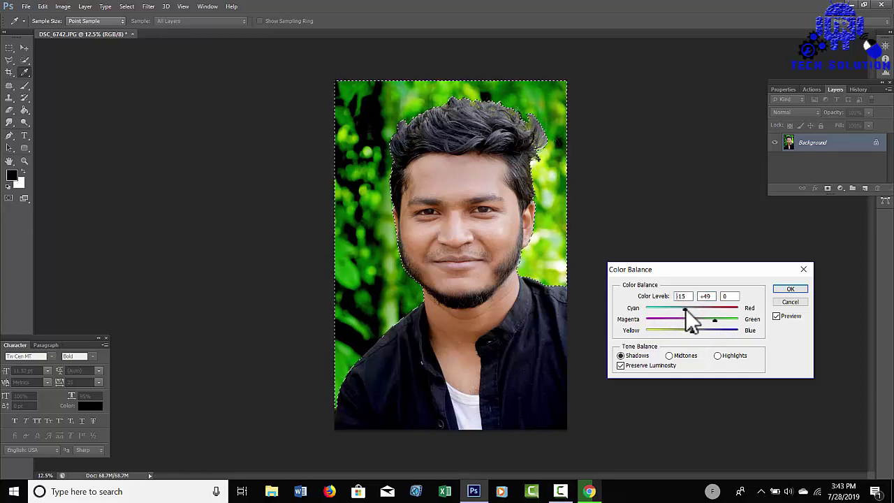
pyautogui.moveTo(685, 309); pyautogui.dragTo(686, 309)
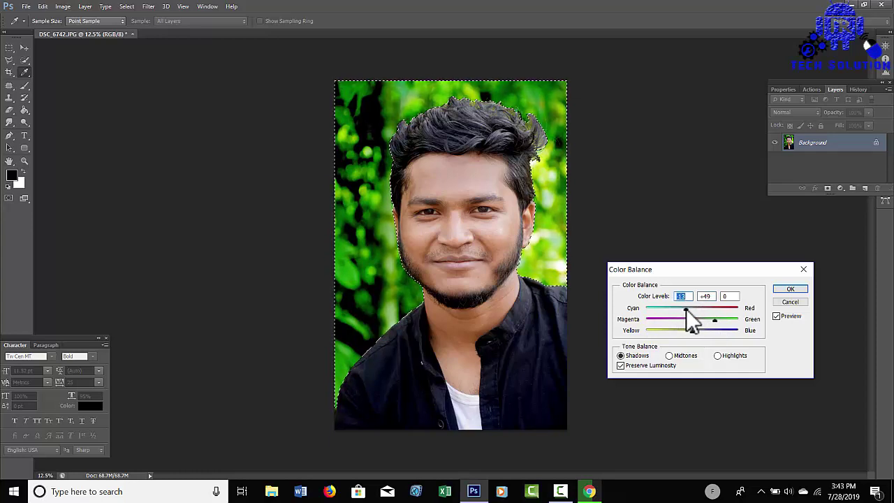
pyautogui.click(791, 288)
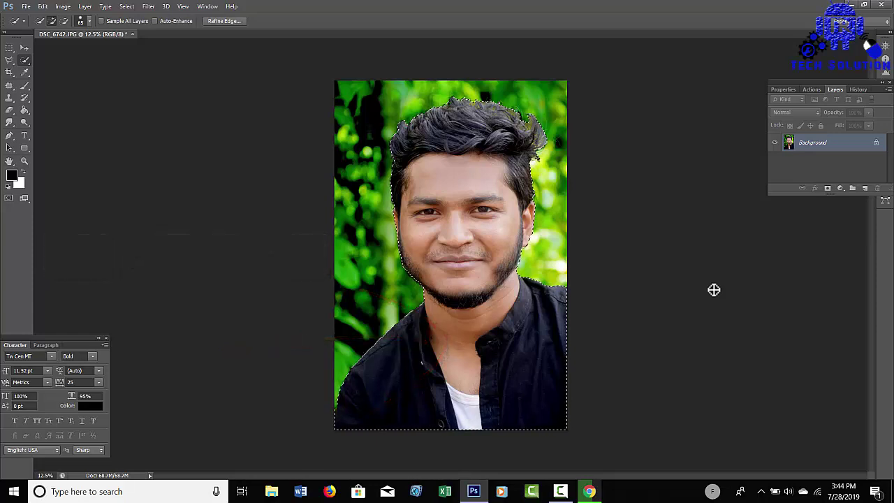
# Apply Levels to the man with black input at 10 and midtones just under 1.00.
pyautogui.hotkey('ctrl', 'l')
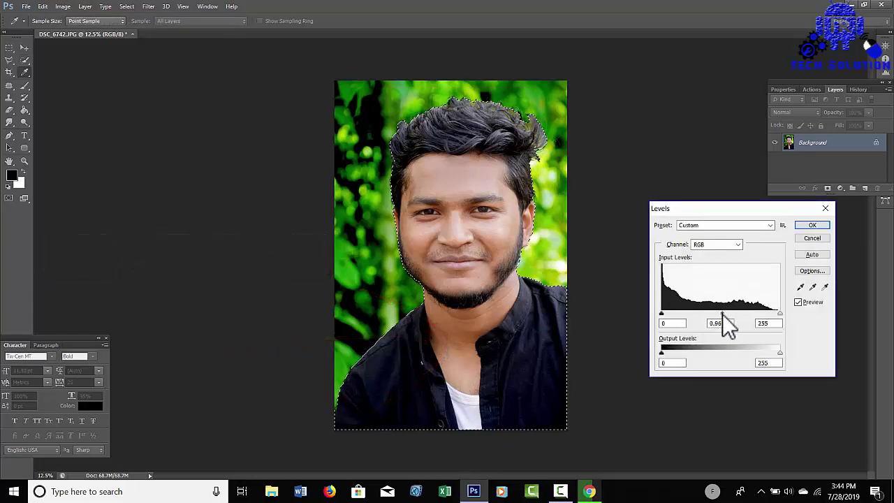
pyautogui.moveTo(724, 320); pyautogui.dragTo(719, 319)
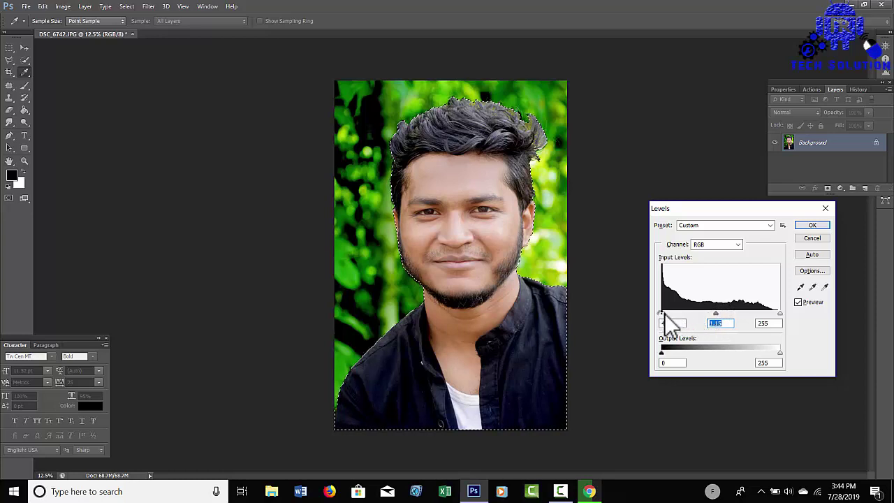
pyautogui.moveTo(663, 313); pyautogui.dragTo(723, 315)
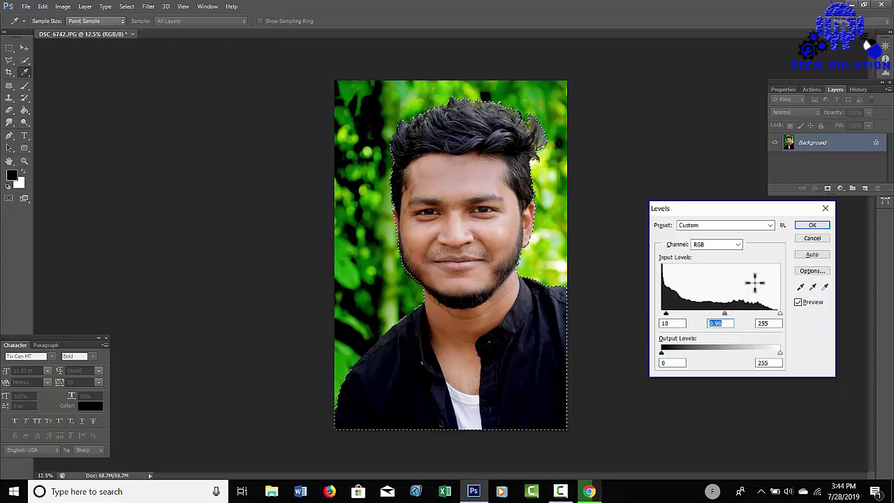
pyautogui.click(806, 227)
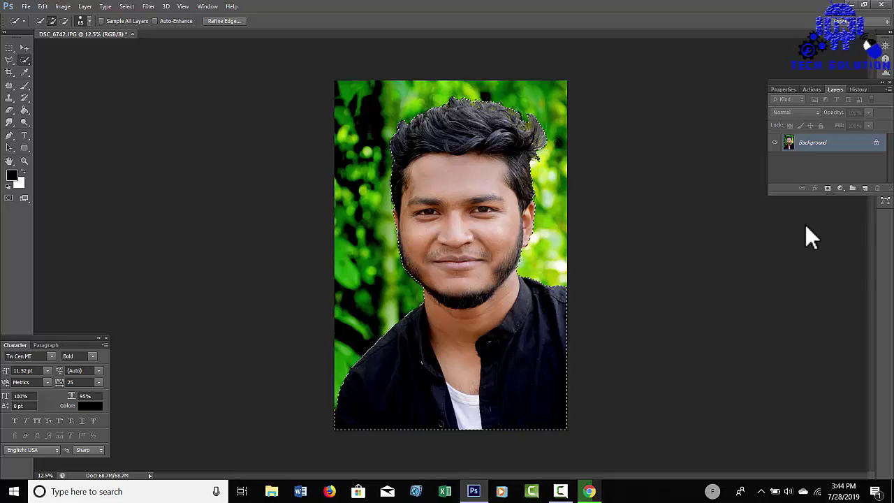
pyautogui.hotkey('ctrl', '+')
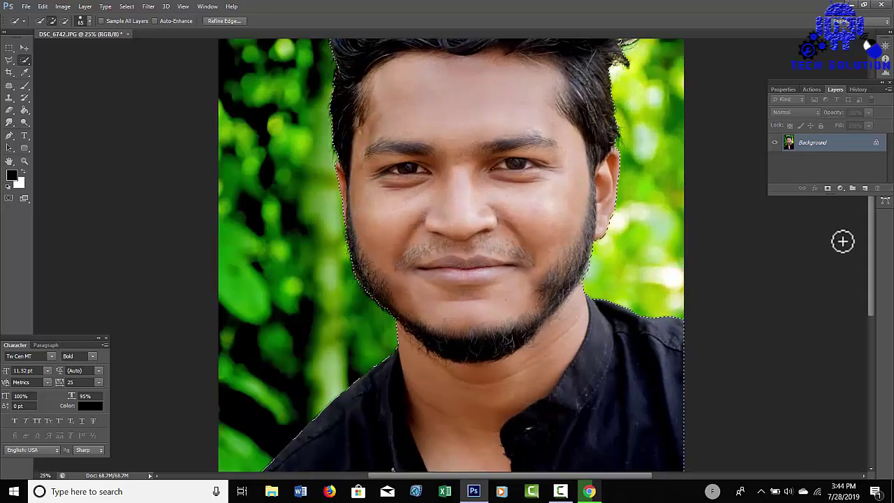
# Deselect, sample the dark hair colour with the Eyedropper, and switch to the Brush.
pyautogui.moveTo(873, 269); pyautogui.dragTo(869, 227)
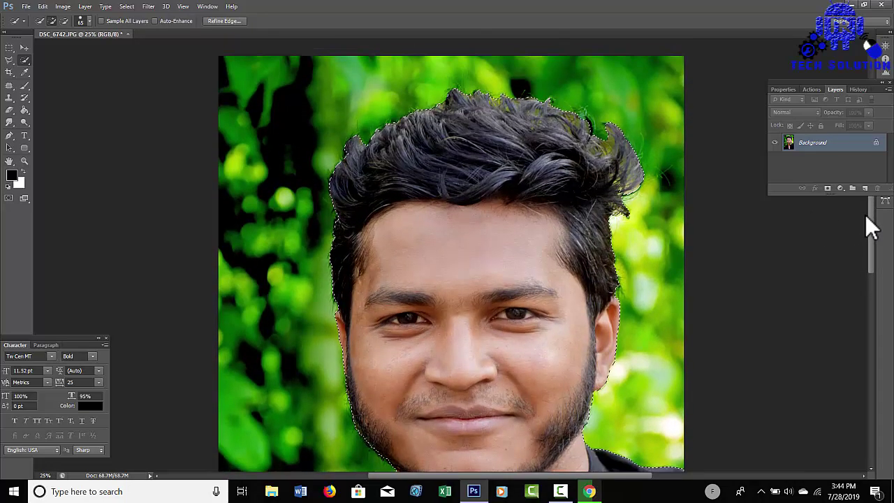
pyautogui.hotkey('ctrl', 'd')
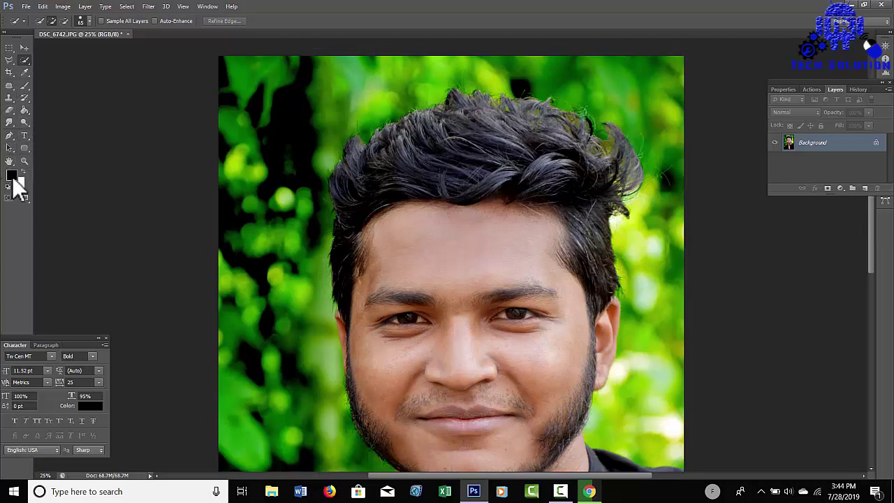
pyautogui.click(24, 73)
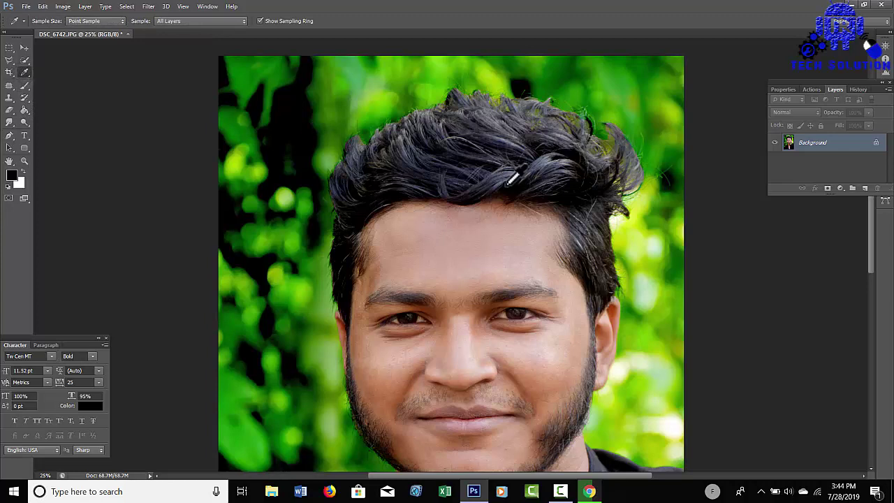
pyautogui.click(509, 185)
pyautogui.click(24, 86)
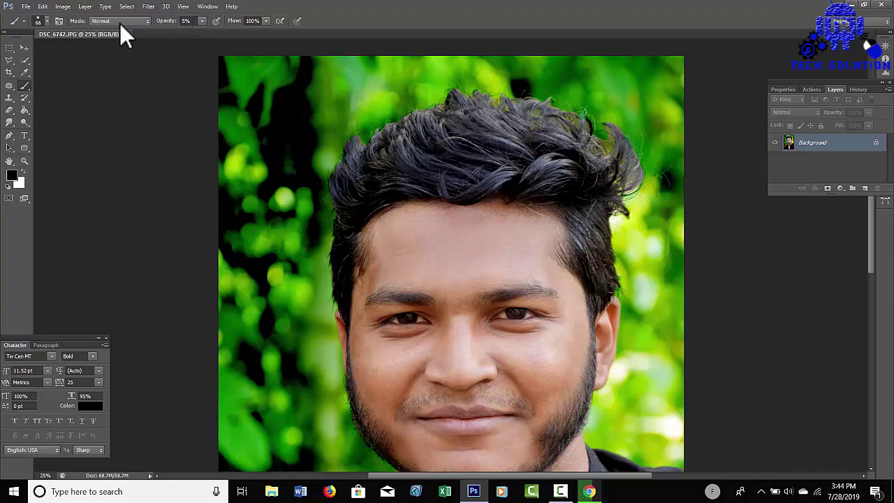
# Set the brush to 288 px size with 0% hardness.
pyautogui.click(46, 21)
pyautogui.moveTo(48, 47); pyautogui.dragTo(65, 47)
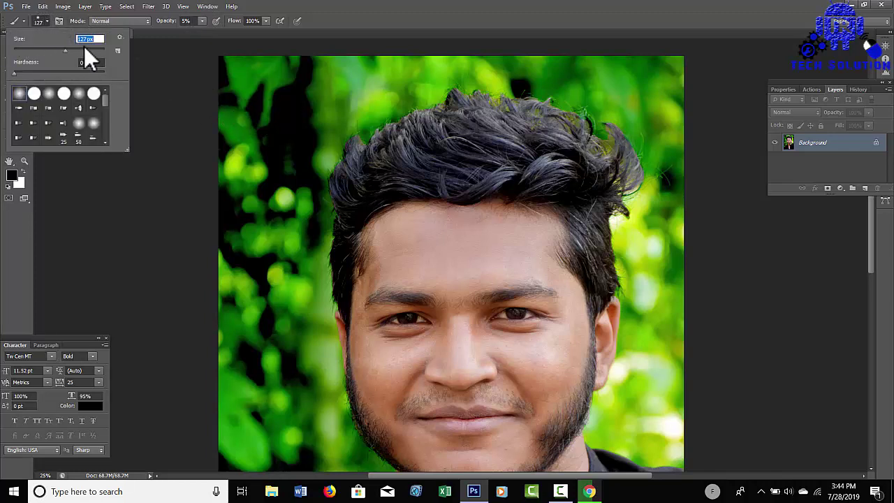
pyautogui.click(86, 49)
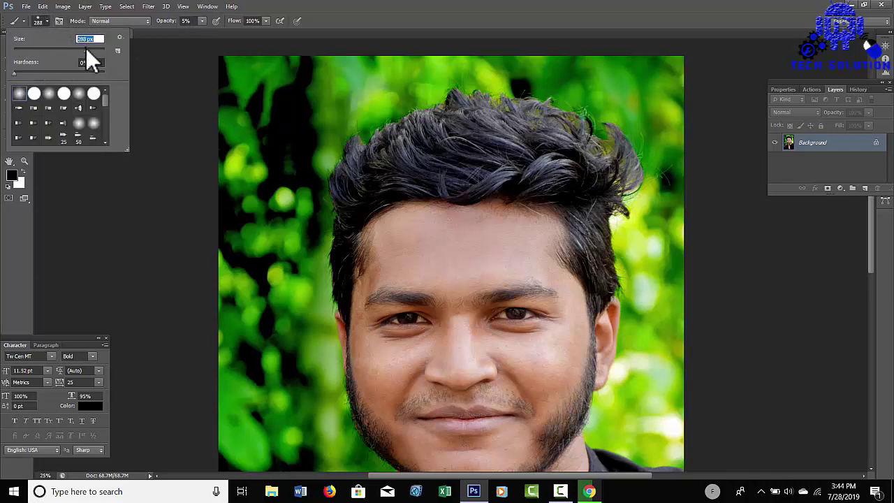
pyautogui.click(528, 159)
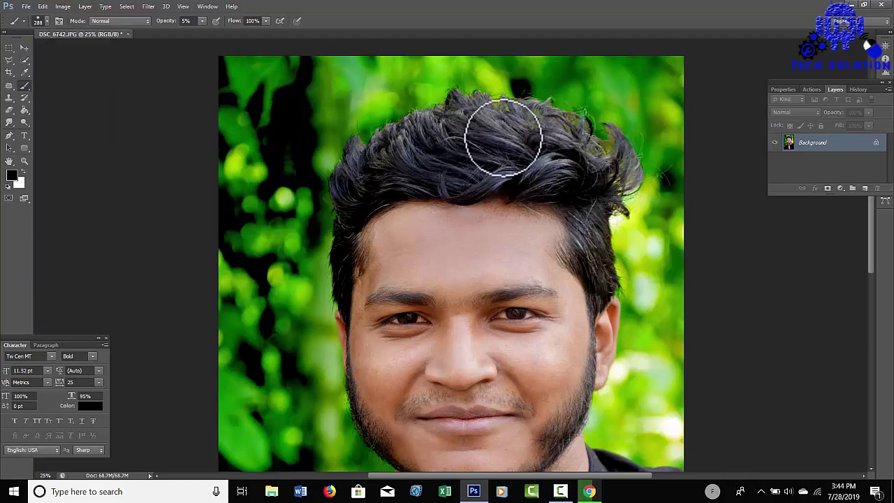
# Paint over the hair at 5% opacity, darkening the top and both side curls.
pyautogui.moveTo(503, 138)
pyautogui.mouseDown()
pyautogui.moveTo(439, 122)
pyautogui.moveTo(419, 133)
pyautogui.moveTo(454, 139)
pyautogui.moveTo(479, 162)
pyautogui.moveTo(482, 180)
pyautogui.moveTo(377, 153)
pyautogui.mouseUp()
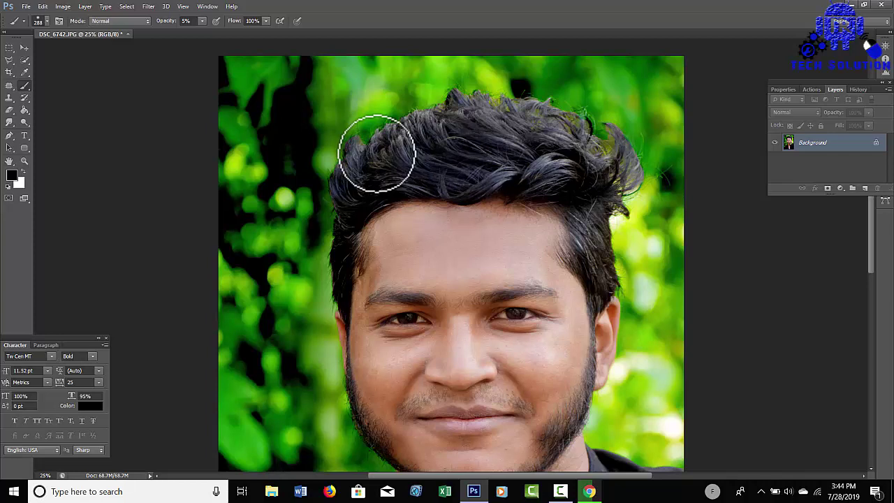
pyautogui.moveTo(376, 153)
pyautogui.mouseDown()
pyautogui.moveTo(507, 150)
pyautogui.moveTo(521, 144)
pyautogui.moveTo(512, 131)
pyautogui.moveTo(558, 119)
pyautogui.moveTo(507, 120)
pyautogui.moveTo(549, 122)
pyautogui.moveTo(591, 148)
pyautogui.moveTo(535, 126)
pyautogui.moveTo(482, 124)
pyautogui.moveTo(603, 160)
pyautogui.moveTo(579, 146)
pyautogui.moveTo(617, 171)
pyautogui.moveTo(620, 162)
pyautogui.moveTo(621, 177)
pyautogui.moveTo(584, 227)
pyautogui.moveTo(593, 256)
pyautogui.moveTo(581, 214)
pyautogui.moveTo(599, 275)
pyautogui.moveTo(583, 205)
pyautogui.moveTo(593, 259)
pyautogui.moveTo(566, 185)
pyautogui.moveTo(549, 168)
pyautogui.moveTo(477, 174)
pyautogui.moveTo(559, 165)
pyautogui.mouseUp()
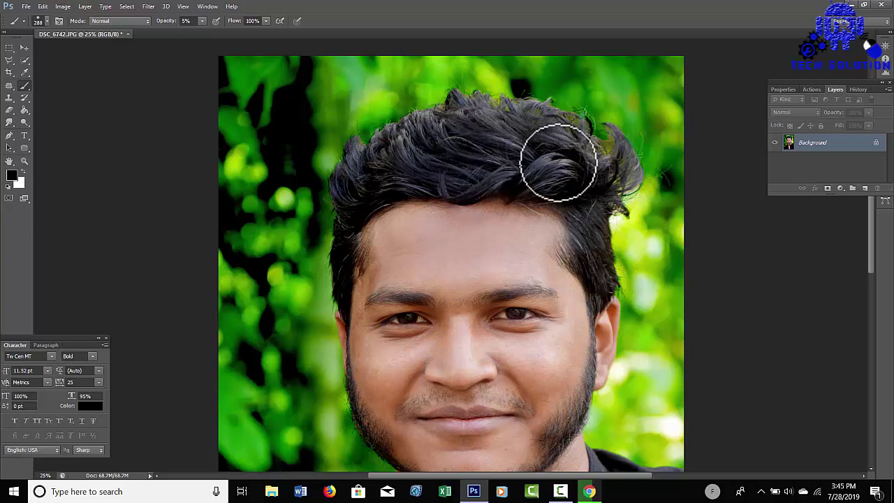
pyautogui.click(559, 166)
pyautogui.moveTo(349, 159)
pyautogui.mouseDown()
pyautogui.moveTo(349, 170)
pyautogui.moveTo(356, 151)
pyautogui.moveTo(397, 150)
pyautogui.moveTo(407, 136)
pyautogui.moveTo(549, 116)
pyautogui.moveTo(603, 144)
pyautogui.moveTo(633, 176)
pyautogui.moveTo(555, 169)
pyautogui.moveTo(554, 200)
pyautogui.moveTo(468, 144)
pyautogui.moveTo(431, 152)
pyautogui.mouseUp()
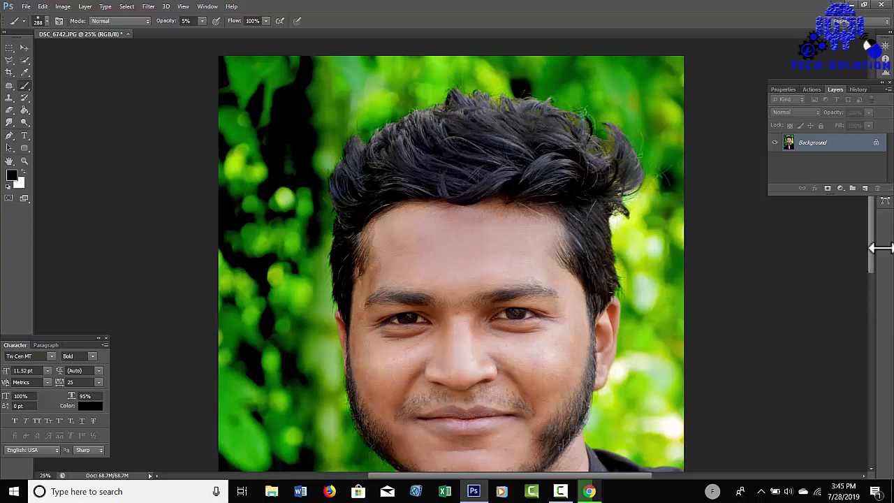
# Resize the brush to 141 px and paint along the beard and jawline at 5% opacity.
pyautogui.moveTo(878, 256); pyautogui.dragTo(874, 295)
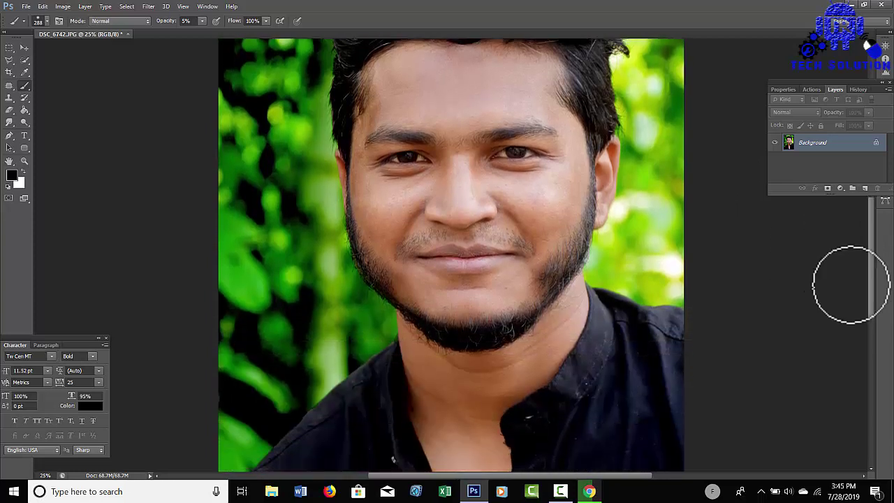
pyautogui.click(46, 19)
pyautogui.click(68, 50)
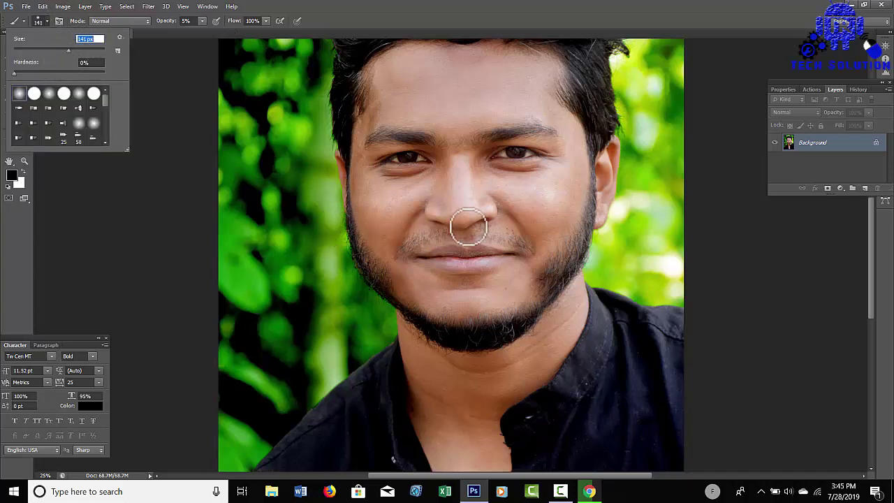
pyautogui.click(592, 169)
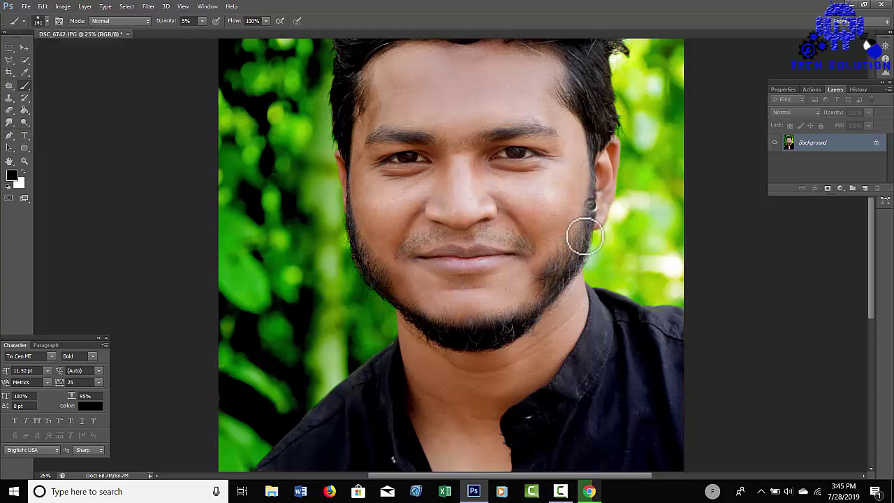
pyautogui.moveTo(594, 218)
pyautogui.mouseDown()
pyautogui.moveTo(570, 262)
pyautogui.moveTo(575, 242)
pyautogui.moveTo(554, 265)
pyautogui.moveTo(579, 242)
pyautogui.moveTo(559, 273)
pyautogui.moveTo(579, 242)
pyautogui.moveTo(557, 289)
pyautogui.moveTo(583, 226)
pyautogui.moveTo(569, 274)
pyautogui.moveTo(538, 309)
pyautogui.moveTo(479, 329)
pyautogui.moveTo(513, 318)
pyautogui.moveTo(467, 324)
pyautogui.moveTo(397, 314)
pyautogui.moveTo(354, 228)
pyautogui.moveTo(368, 267)
pyautogui.moveTo(405, 310)
pyautogui.moveTo(443, 326)
pyautogui.moveTo(491, 324)
pyautogui.moveTo(443, 331)
pyautogui.mouseUp()
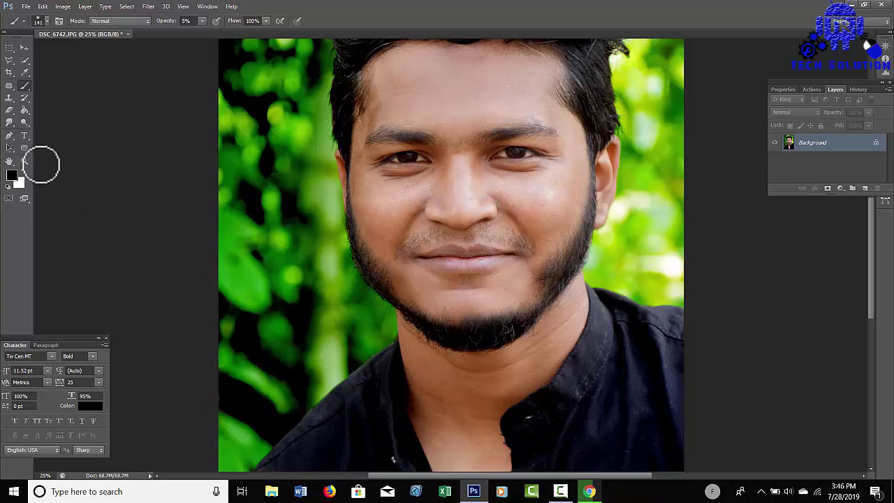
# Sample the lip colour and brush it over the lips at 5% opacity for a pinker tint.
pyautogui.click(23, 71)
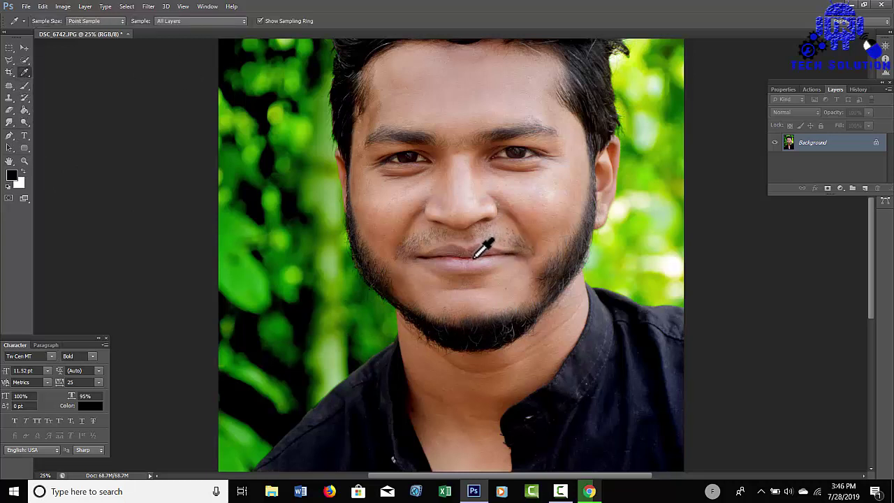
pyautogui.click(474, 257)
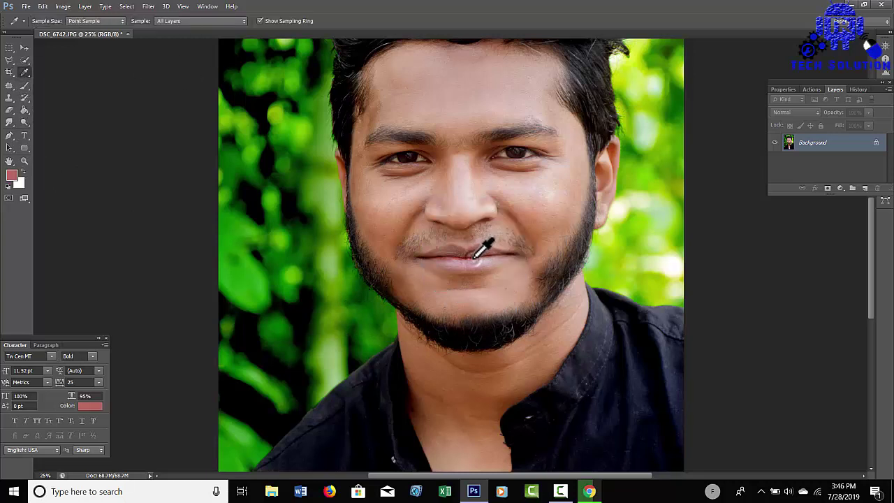
pyautogui.click(24, 86)
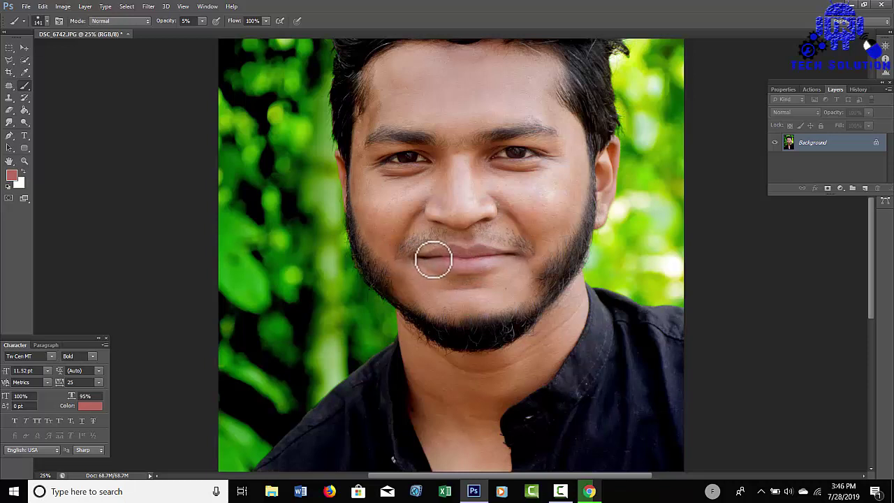
pyautogui.moveTo(451, 259)
pyautogui.mouseDown()
pyautogui.moveTo(487, 256)
pyautogui.moveTo(454, 254)
pyautogui.moveTo(475, 262)
pyautogui.mouseUp()
pyautogui.scroll(-1, 475, 263)
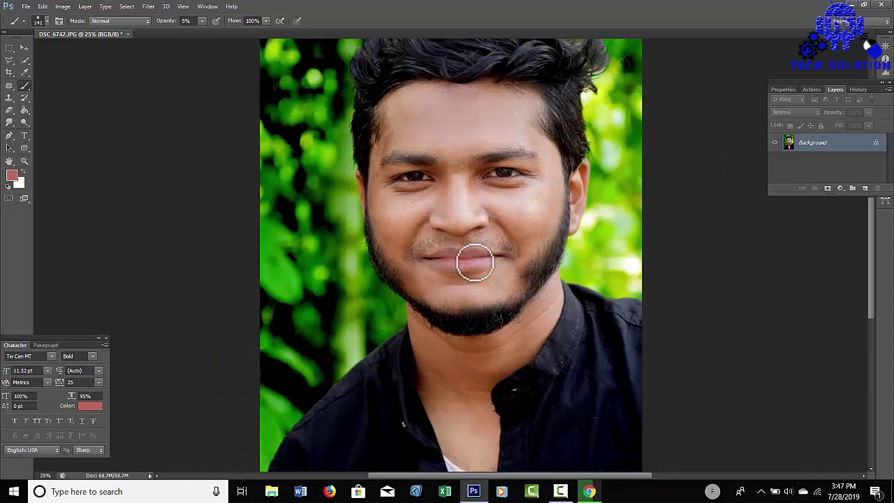
pyautogui.scroll(-1, 475, 263)
pyautogui.scroll(-2, 475, 263)
pyautogui.scroll(1, 475, 263)
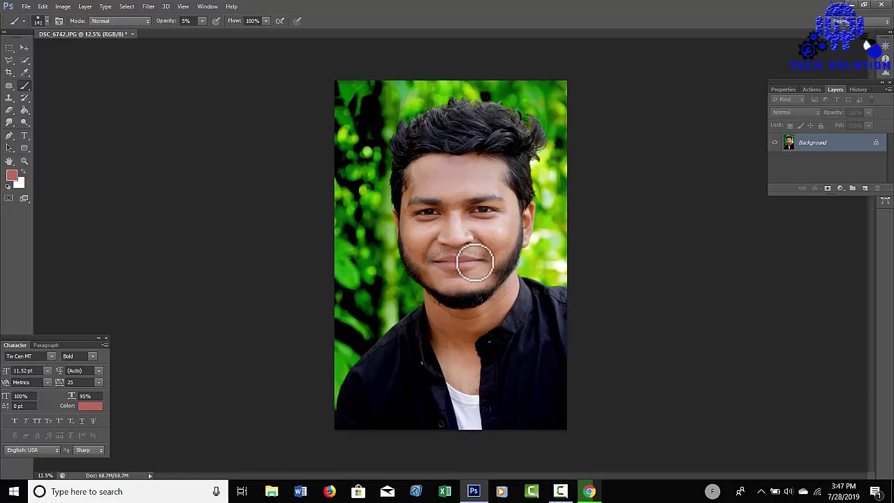
# Save the portrait to the Desktop as DSC_674255, a Maximum-quality JPEG.
pyautogui.hotkey('ctrl', 'shift', 's')
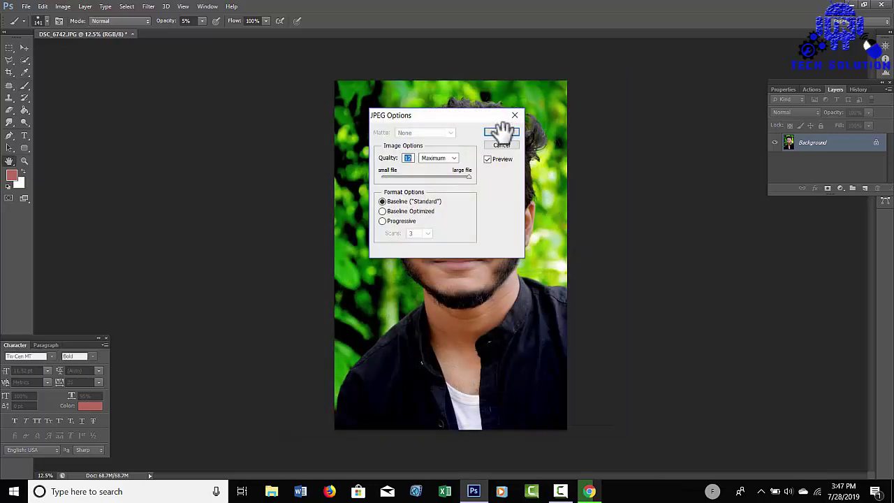
pyautogui.click(502, 132)
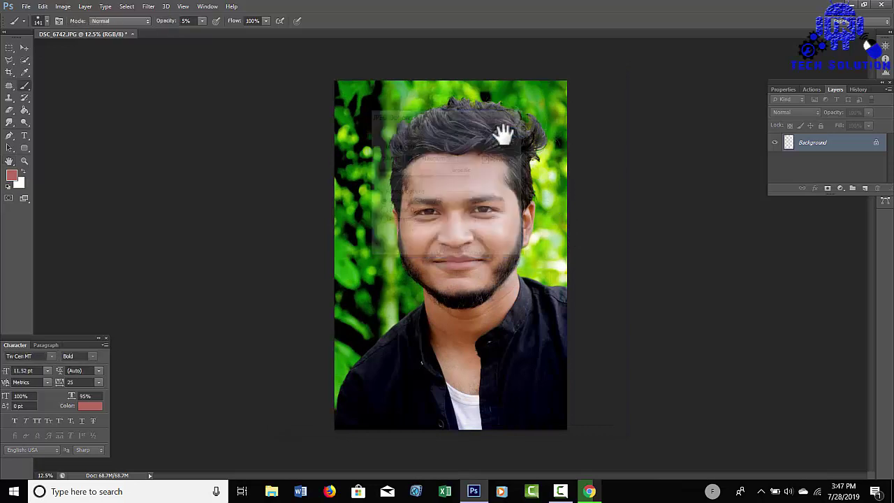